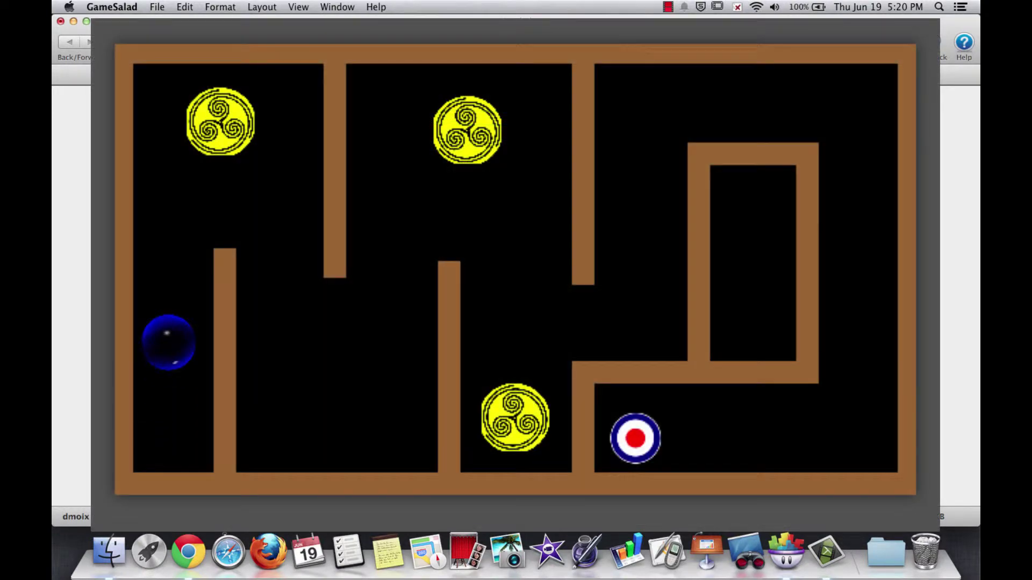
Step: In Preview, steer the ball up the left corridor, then right along the bottom to the middle gap
key("Up")
key("Up")
key("Up")
key("Right")
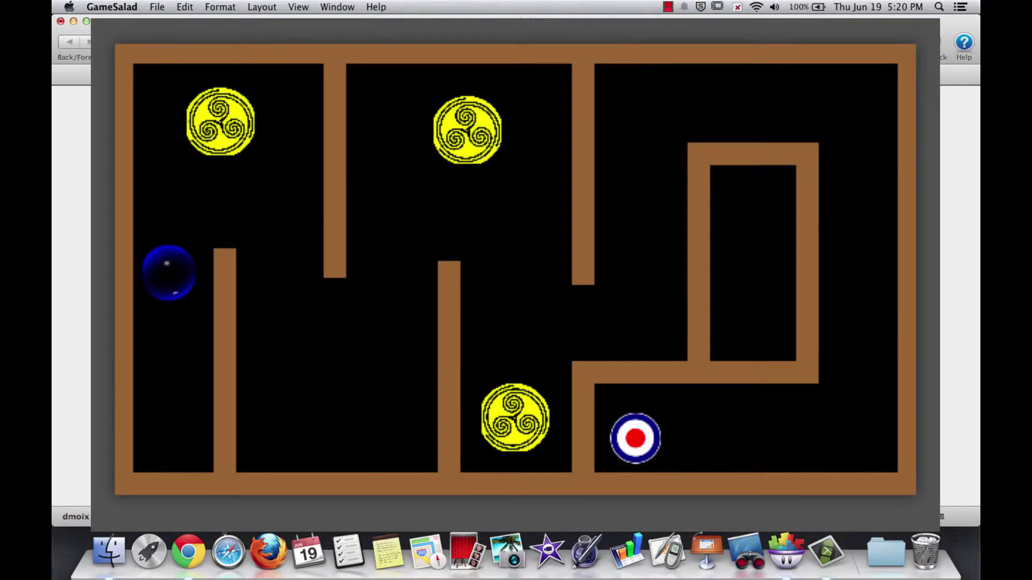
key("Right")
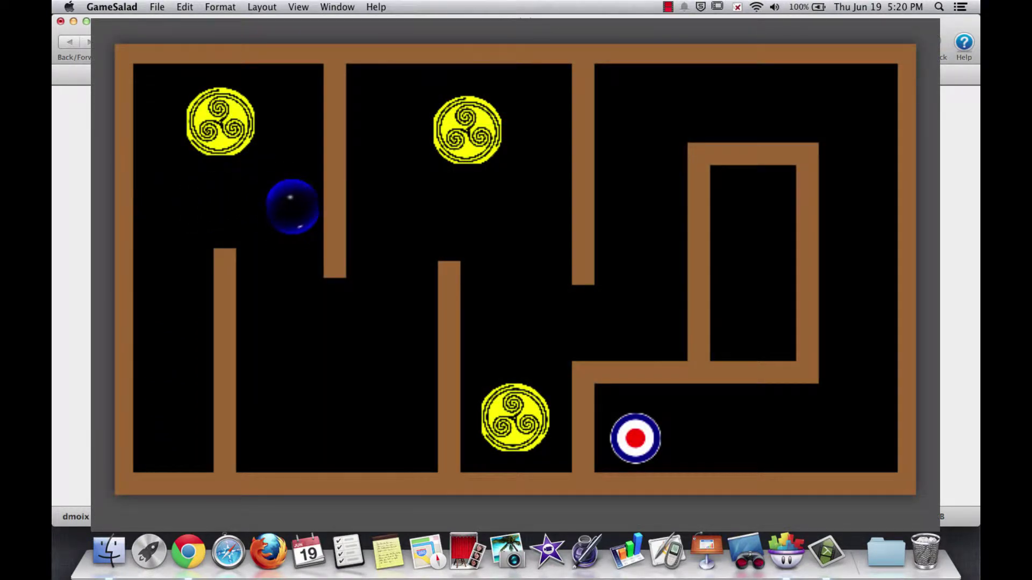
key("Down")
key("Down")
key("Down")
key("Down")
key("Down")
key("Right")
key("Right")
key("Right")
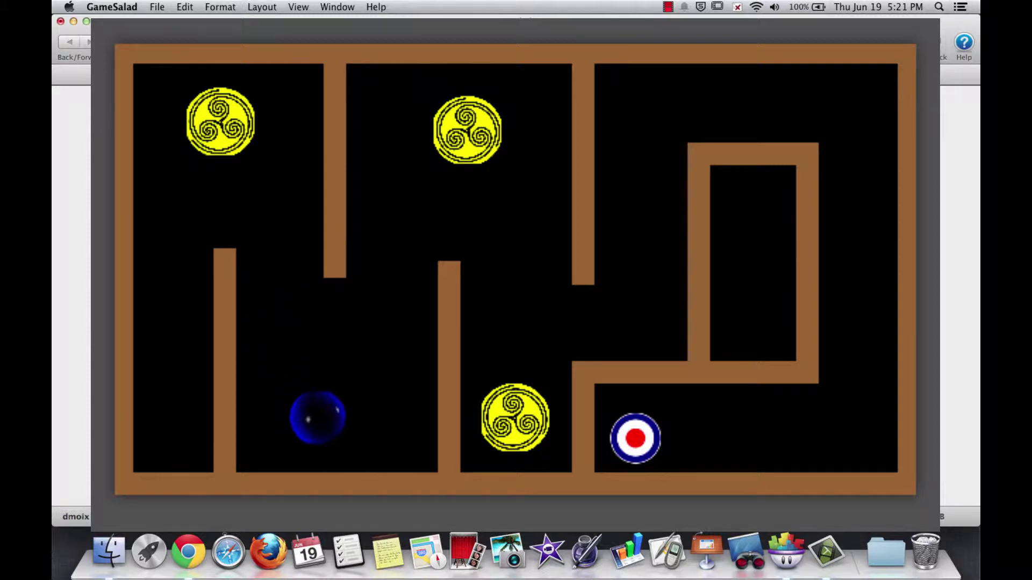
key("Right")
key("Right")
key("Up")
key("Up")
key("Up")
key("Up")
key("Up")
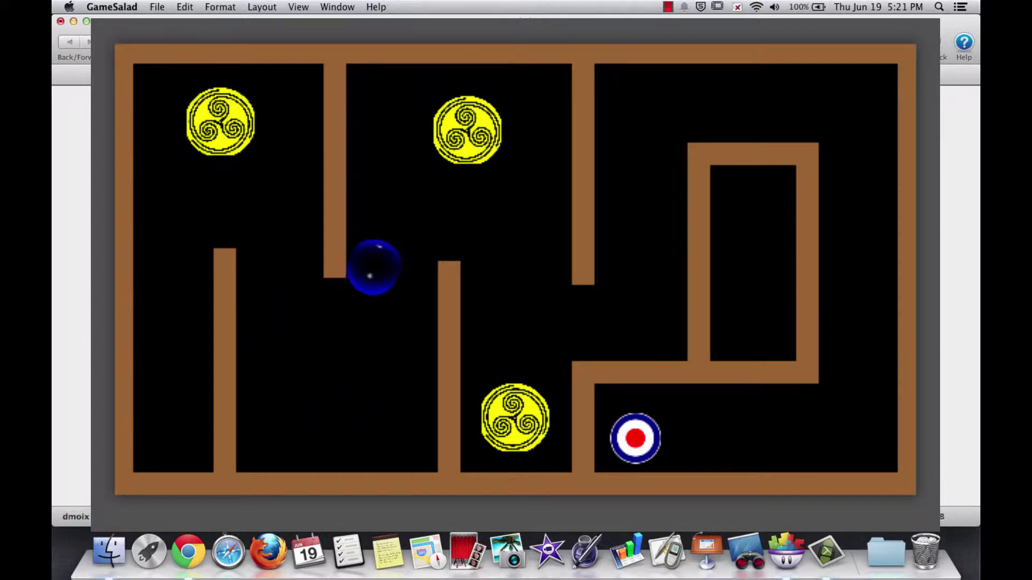
key("Up")
key("Up")
key("Up")
Step: Guide the ball around the middle wall's end and down the right-edge corridor
key("Right")
key("Down")
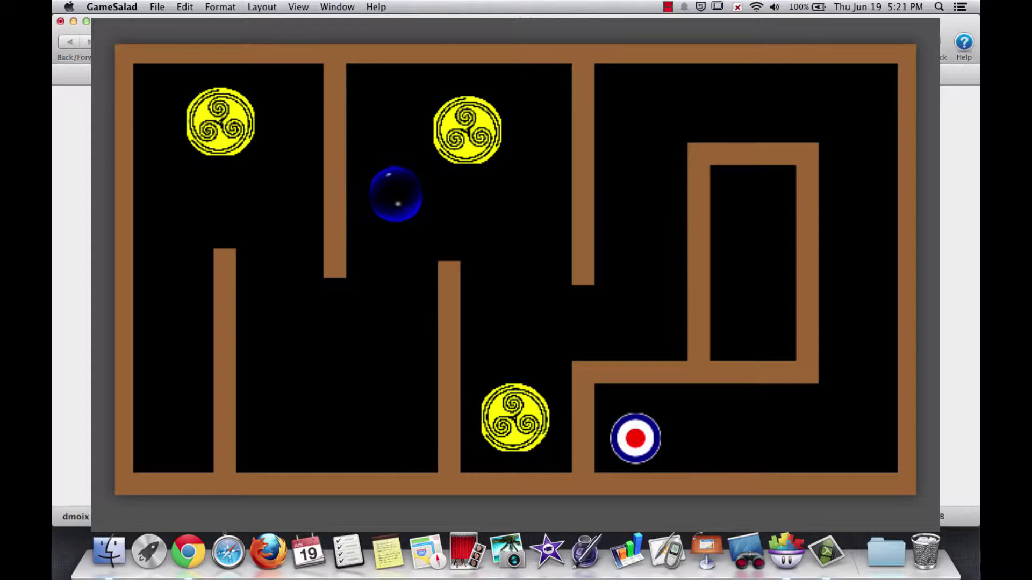
key("Right")
key("Down")
key("Right")
key("Down")
key("Down")
key("Down")
key("Right")
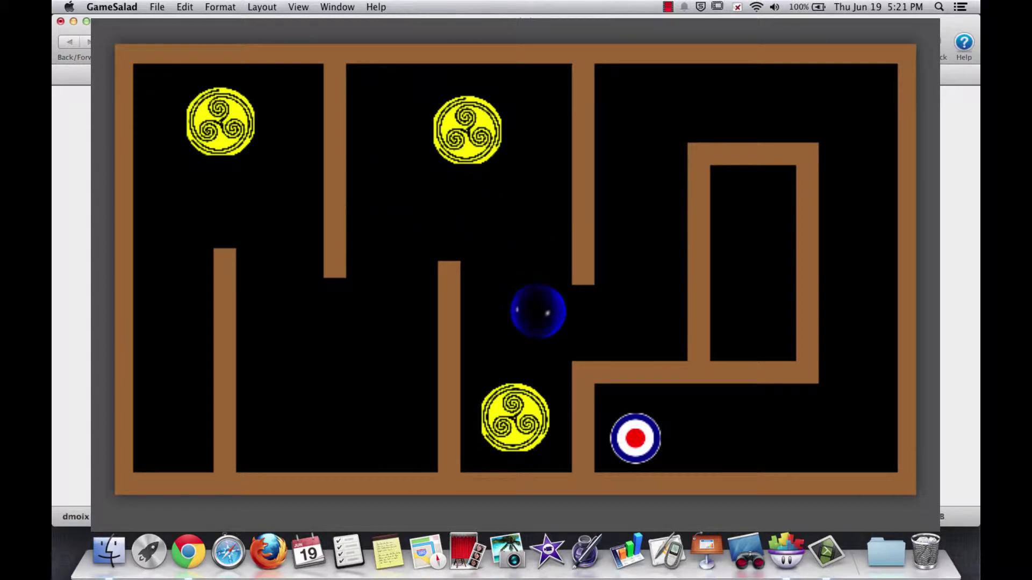
key("Right")
key("Right")
key("Up")
key("Up")
key("Up")
key("Up")
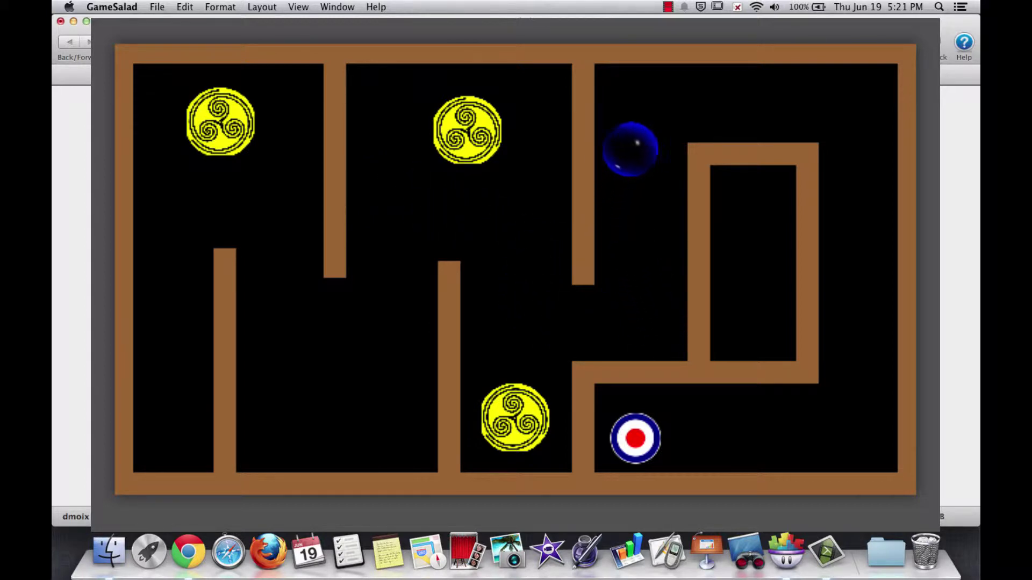
key("Up")
key("Right")
key("Right")
key("Right")
key("Down")
key("Down")
key("Down")
key("Down")
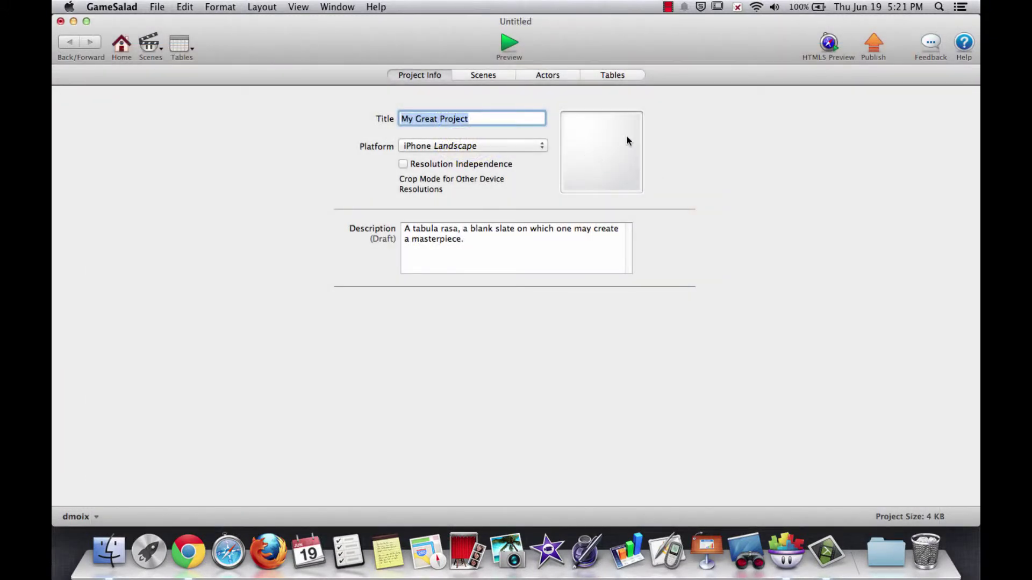
type("Laby")
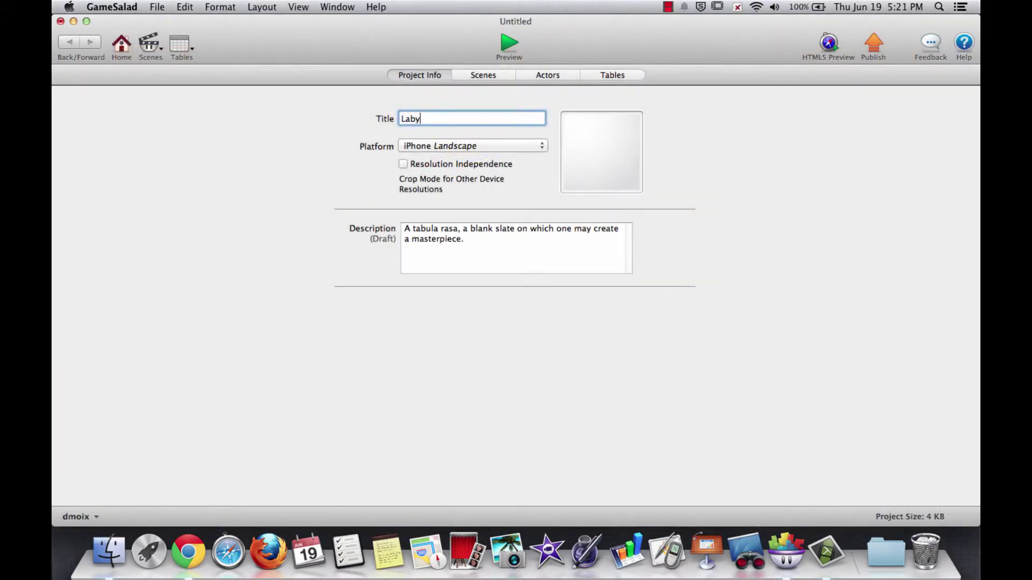
type("ringt")
Step: Delete the misspelled ending so the project title reads 'Labyrinth'
key("BackSpace")
key("BackSpace")
type("th")
Step: Rename Initial Scene to 'Level 1' in the Scenes list and open it for editing
left_click(483, 76)
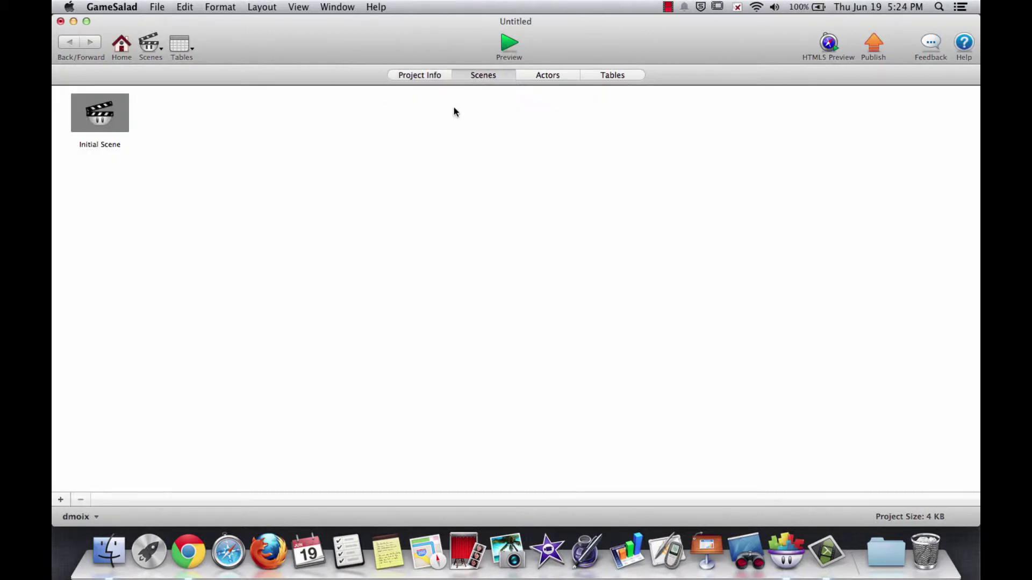
left_click(109, 145)
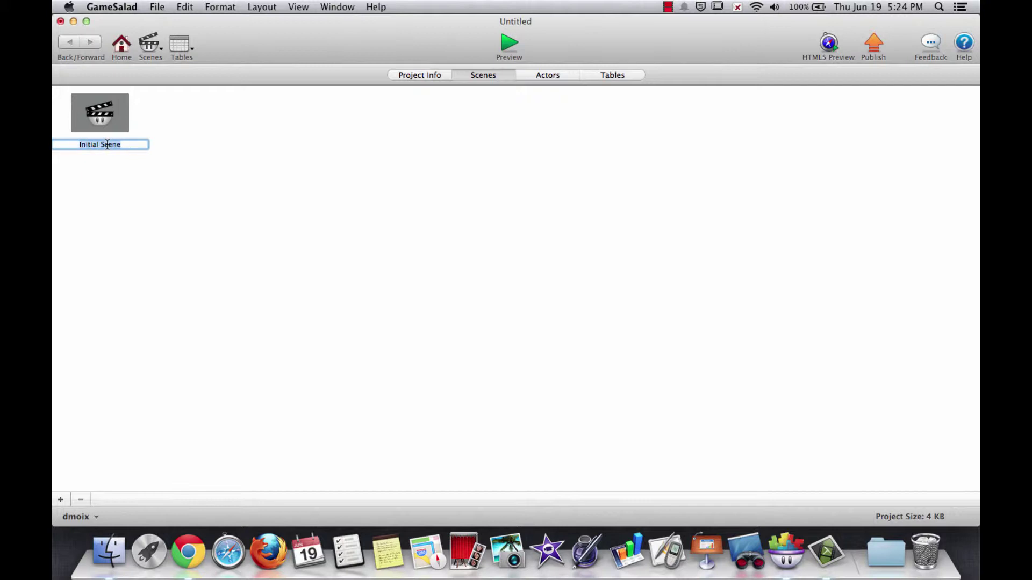
type("Level ")
type("1")
key("Return")
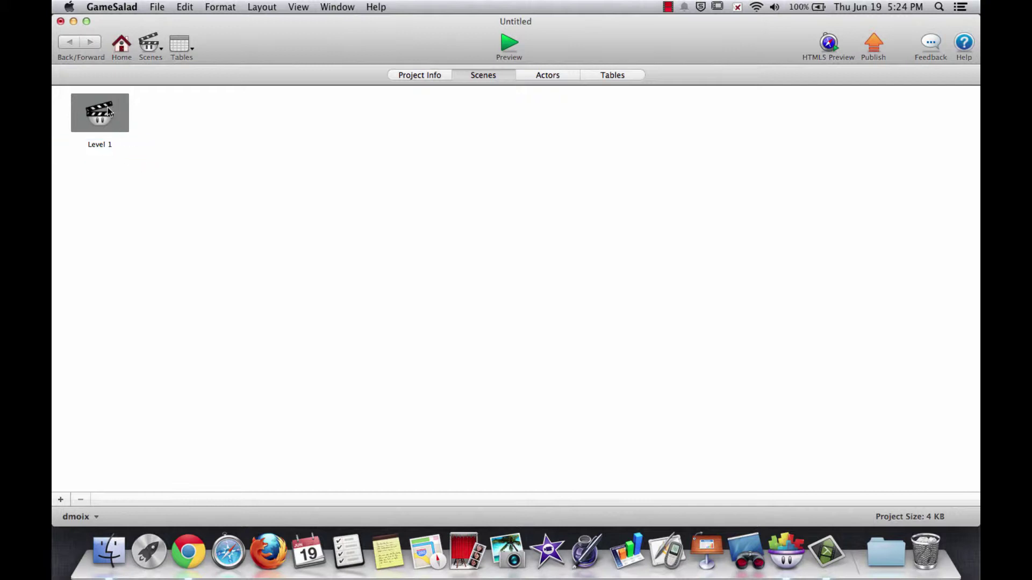
left_click(107, 112)
double_click(107, 111)
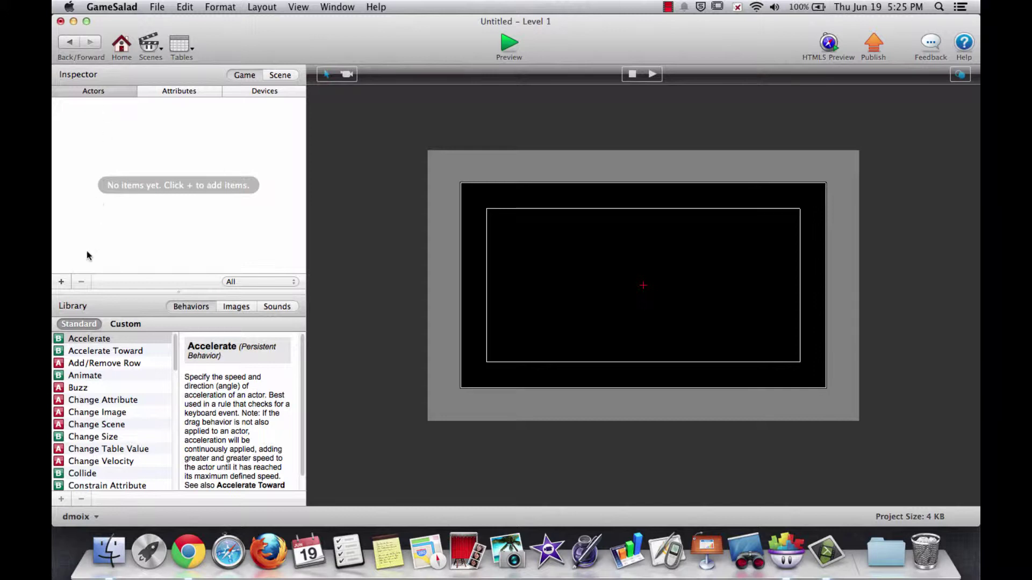
Step: Add a new actor, rename it from Actor 1 to 'Wall', and open its prototype
left_click(61, 282)
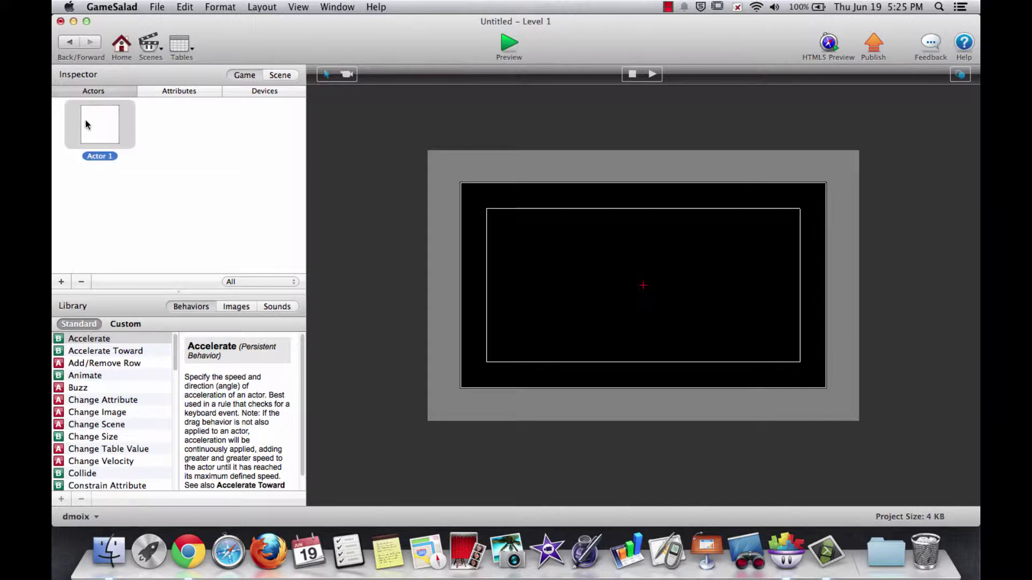
left_click(103, 157)
key("super+a")
type("Wall")
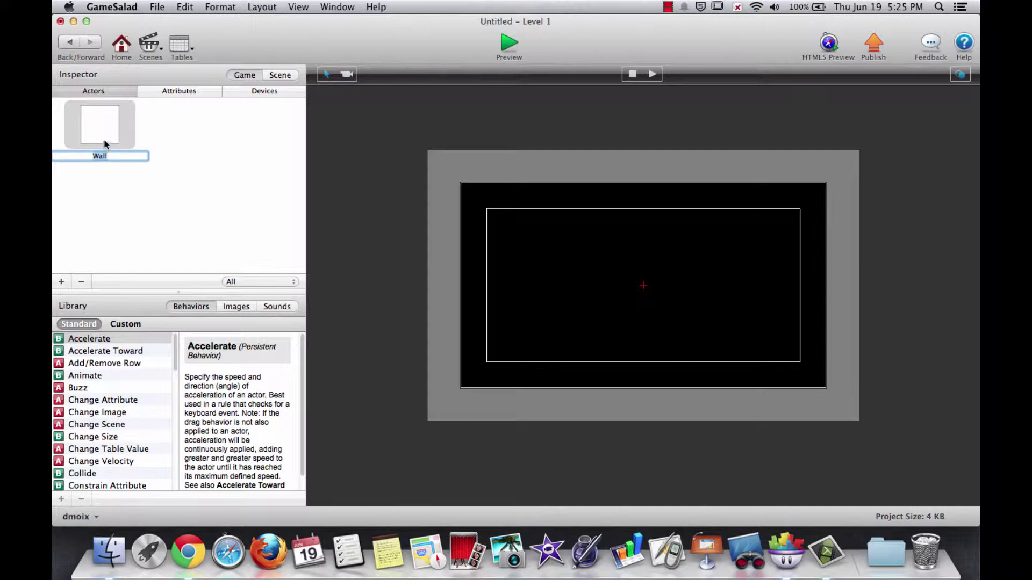
key("Return")
double_click(100, 125)
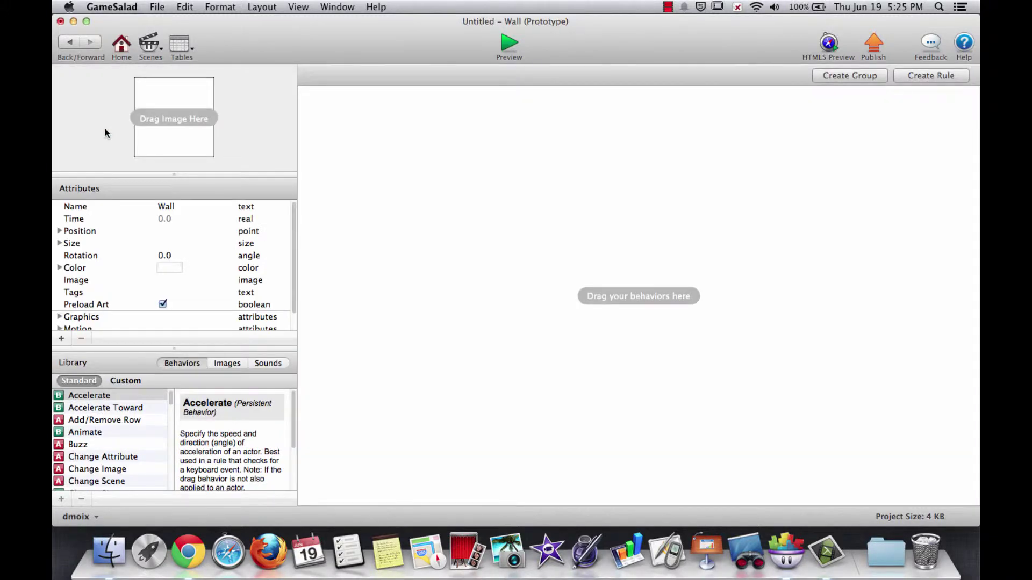
Step: Set the Wall actor's Color attribute to Brown from the Color Palettes list
left_click(169, 267)
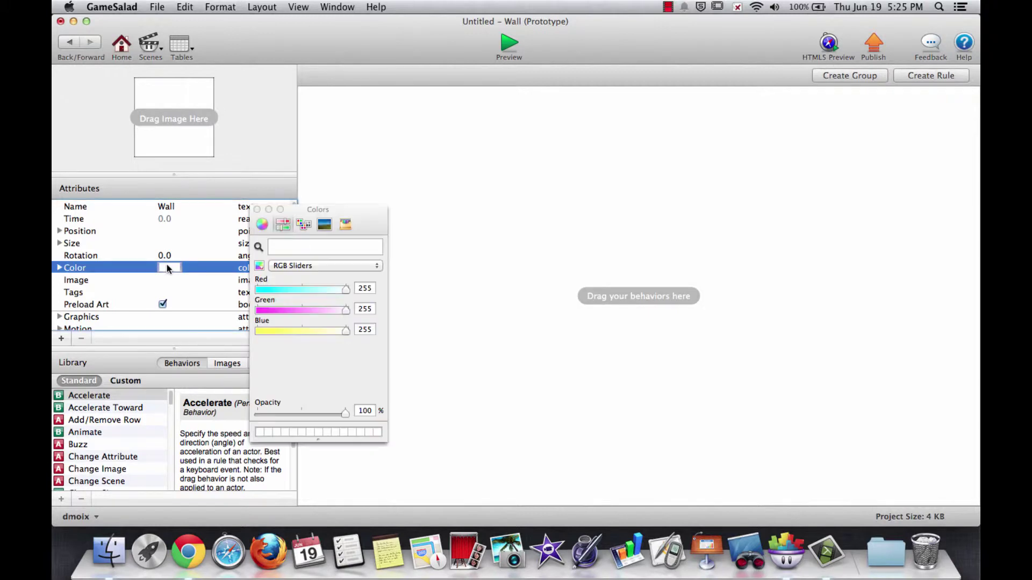
left_click(345, 225)
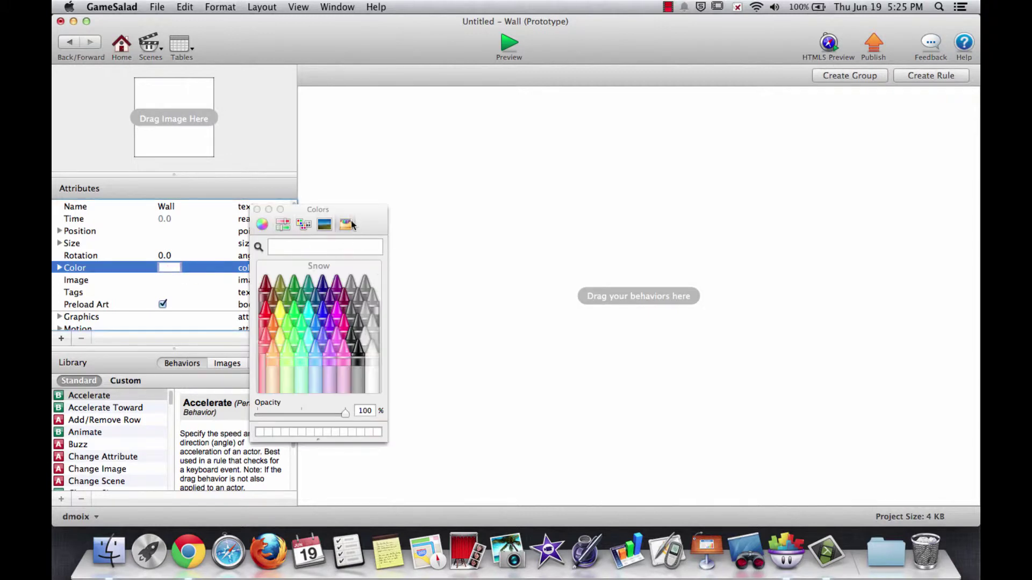
left_click(324, 226)
left_click(304, 225)
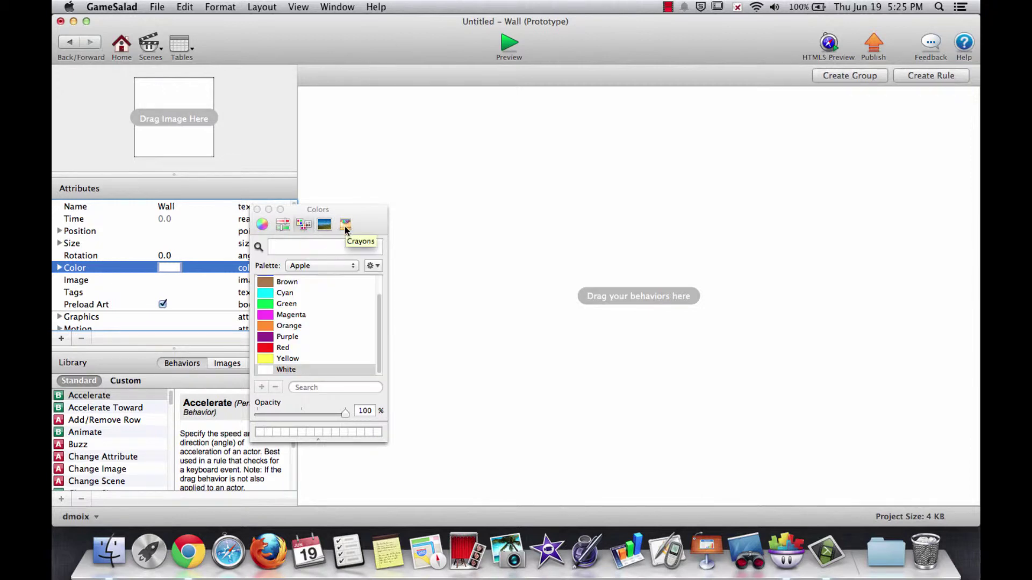
scroll(332, 349, "up", 3)
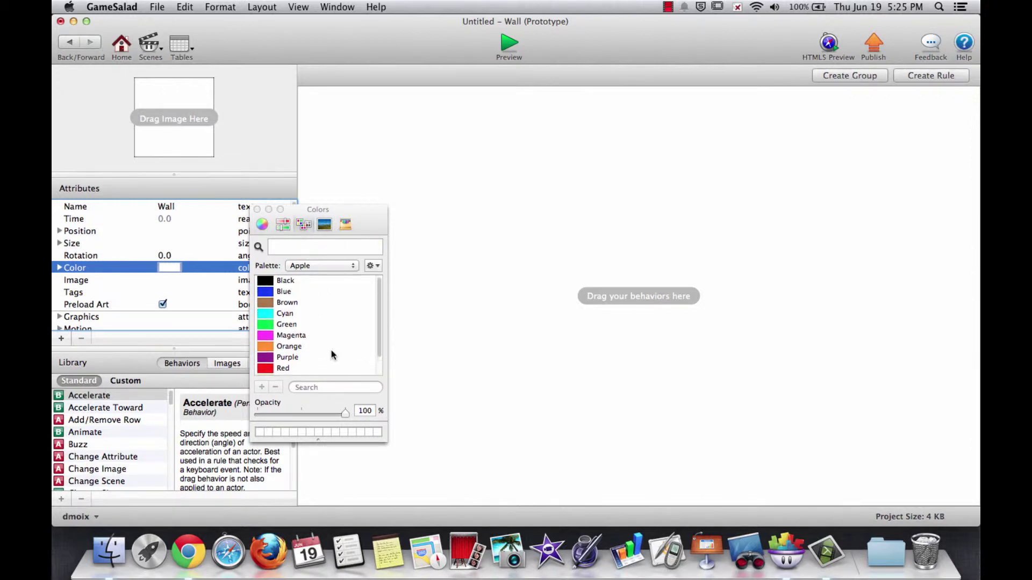
left_click(269, 302)
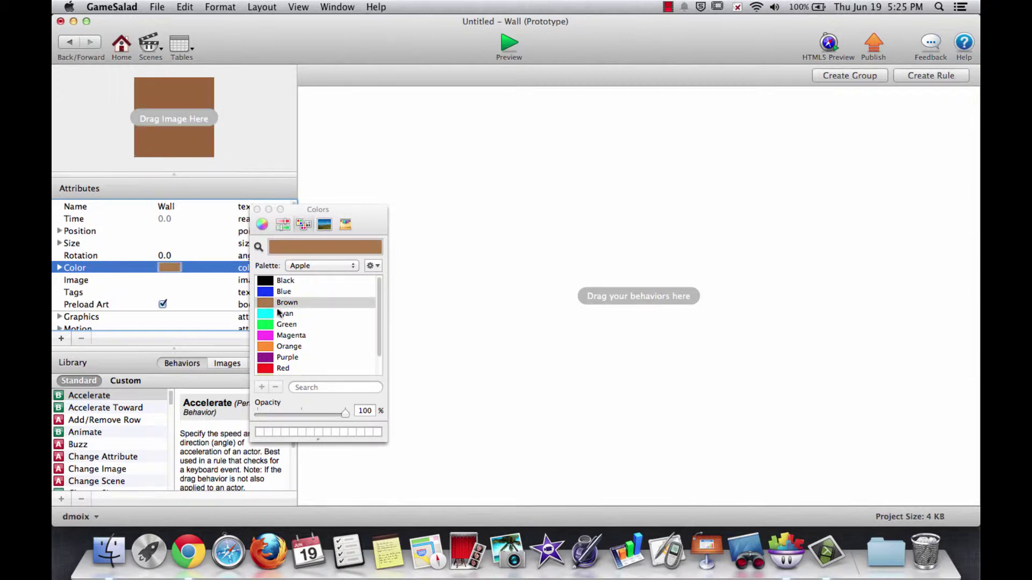
left_click(258, 210)
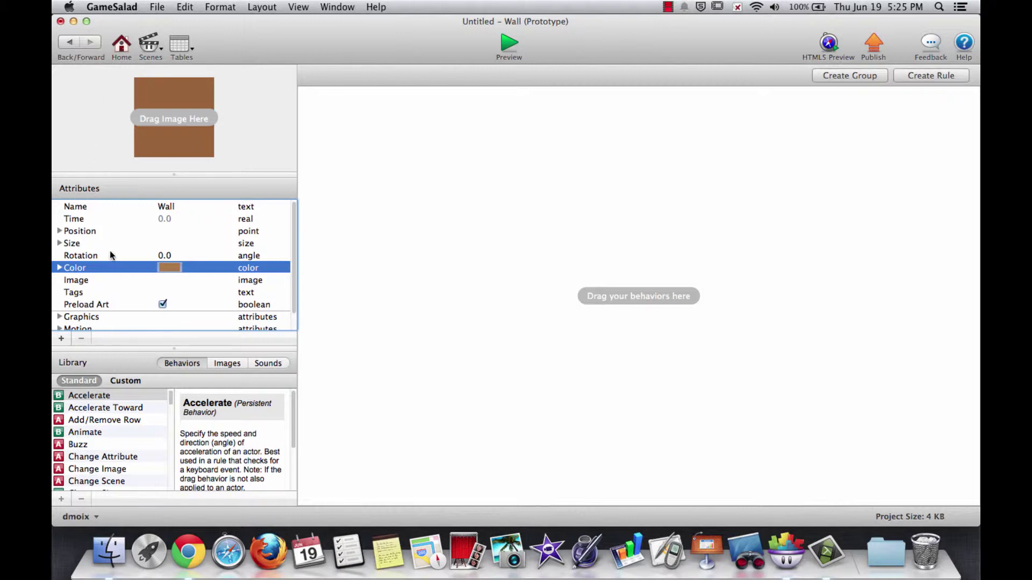
scroll(112, 256, "down", 2)
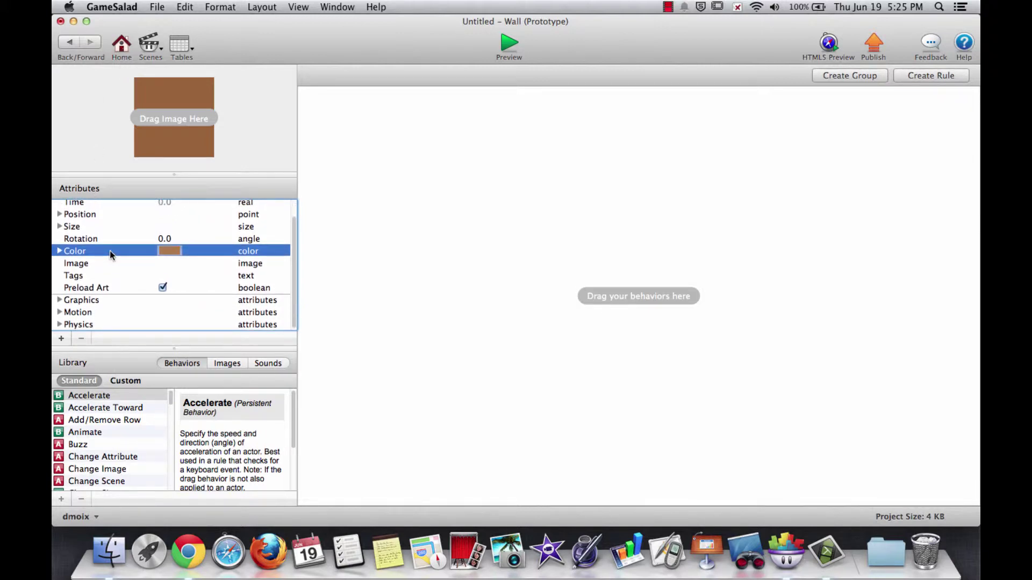
Step: Set the Wall's Physics Bounciness to 0 and untick Movable, then expand Motion
left_click(60, 325)
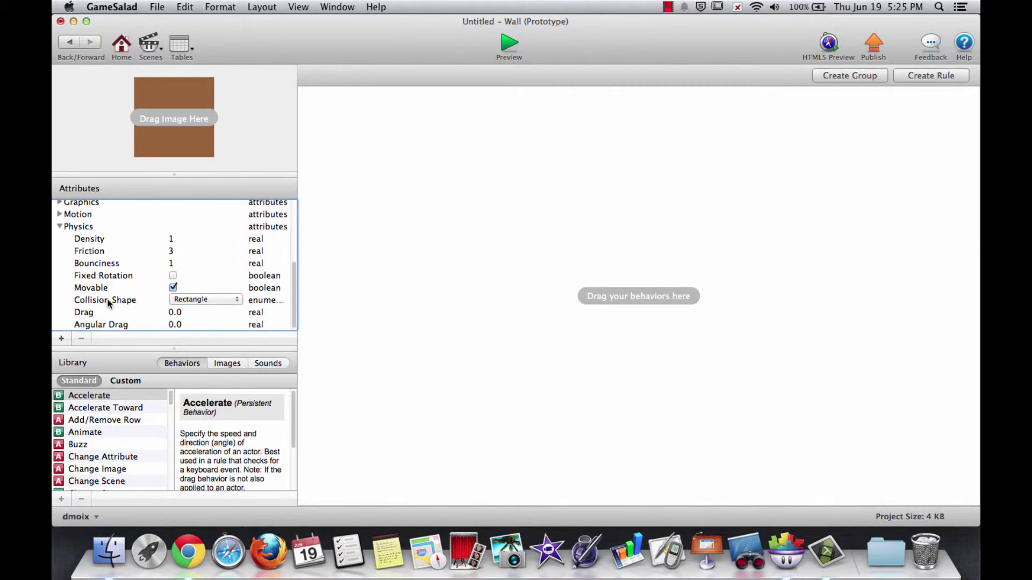
left_click(169, 263)
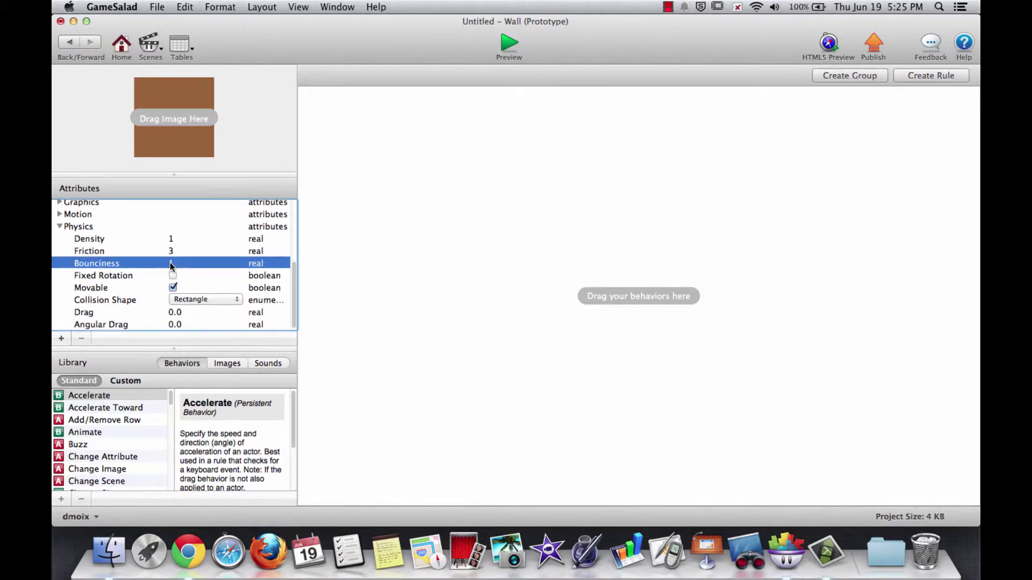
left_click(169, 262)
type("0")
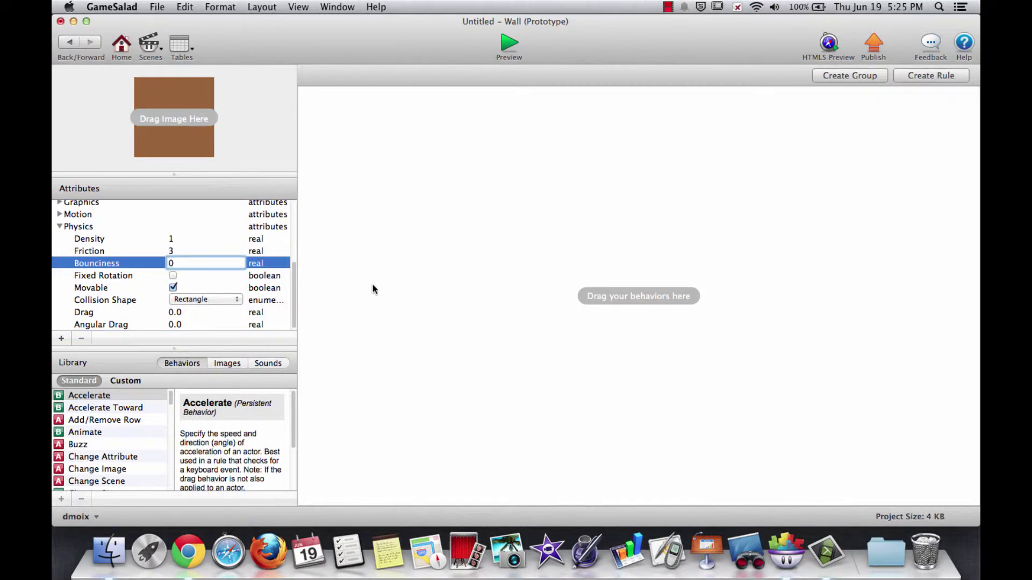
left_click(173, 288)
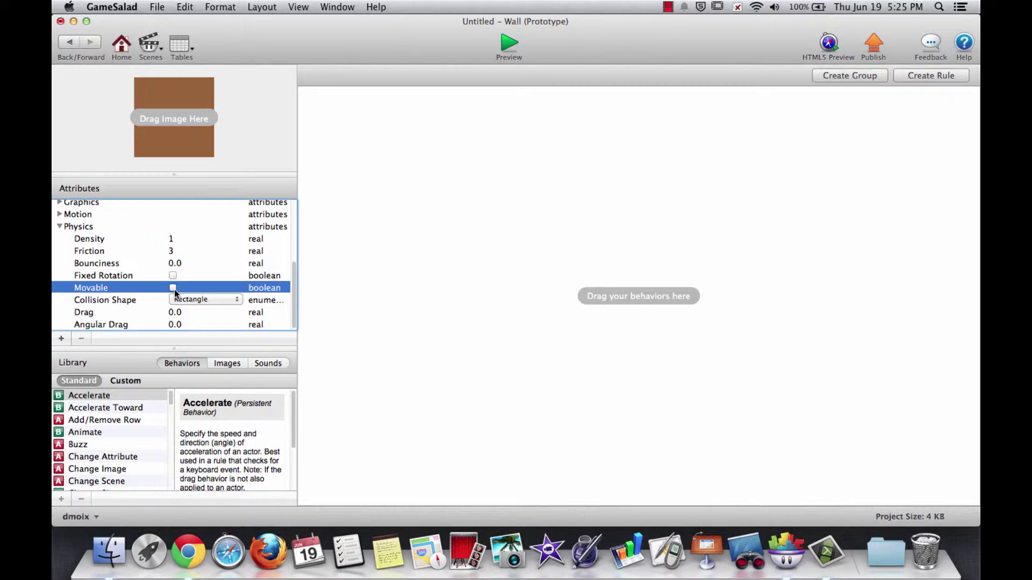
scroll(174, 290, "up", 3)
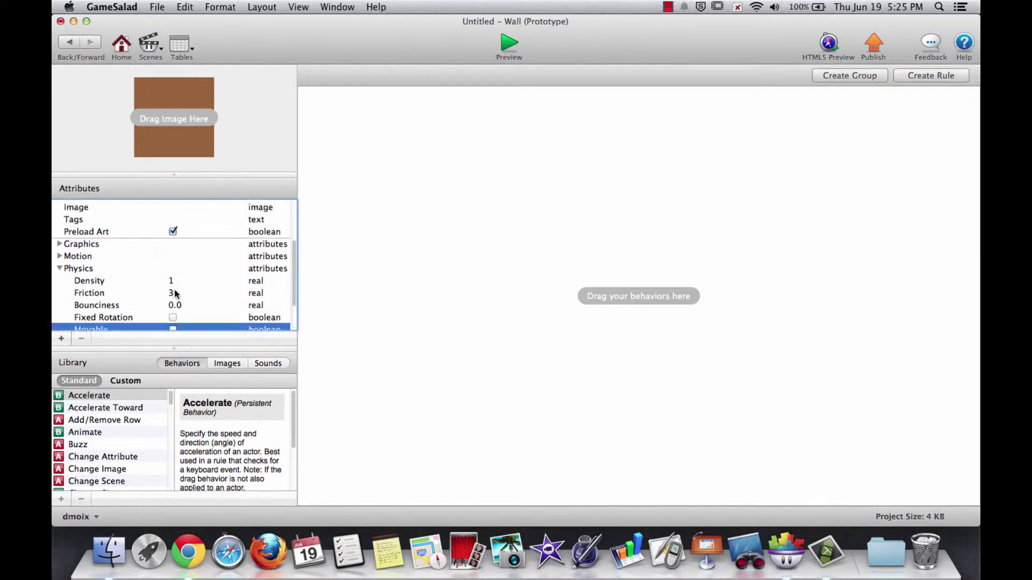
left_click(60, 259)
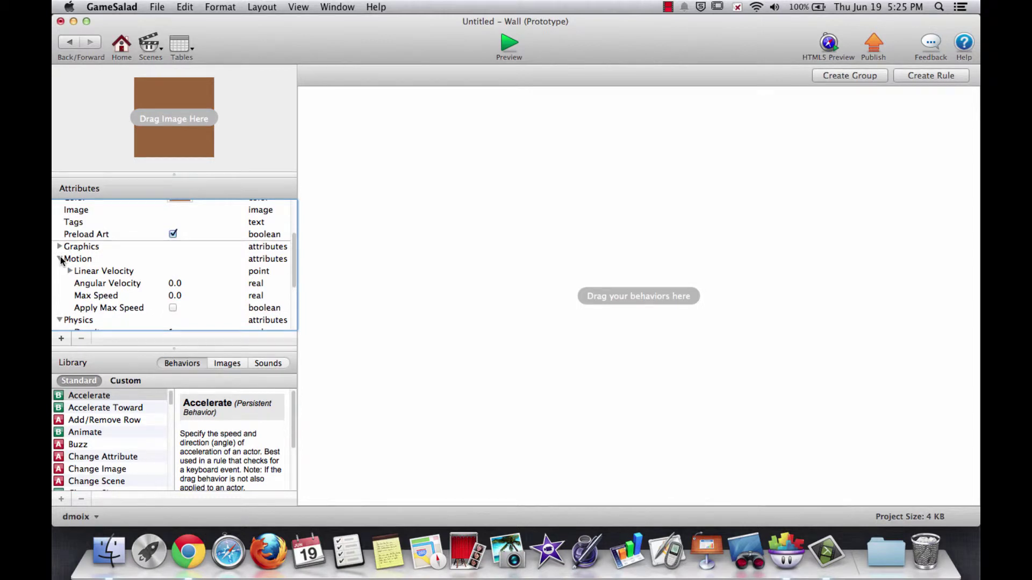
scroll(61, 259, "up", 5)
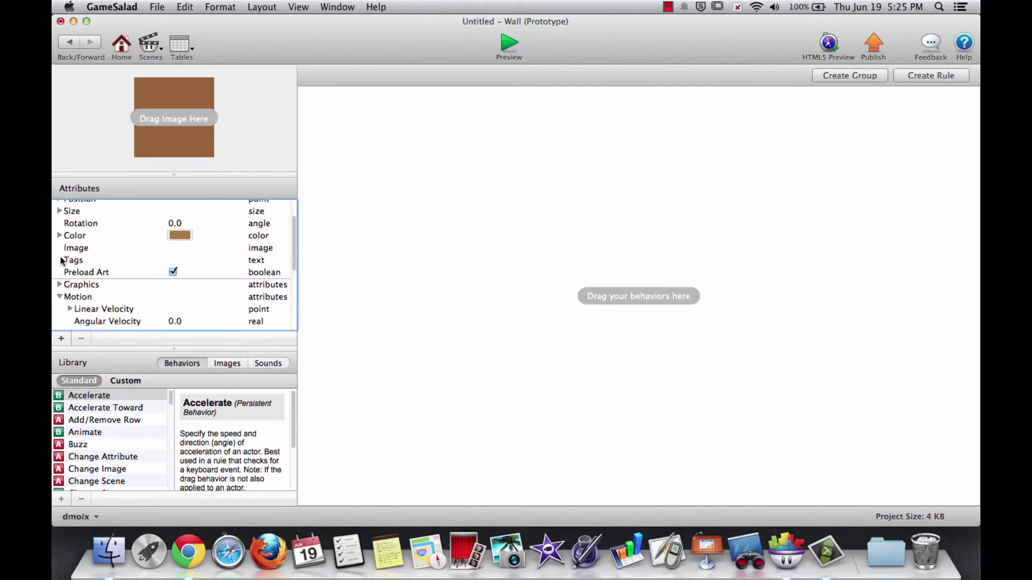
scroll(61, 258, "up", 5)
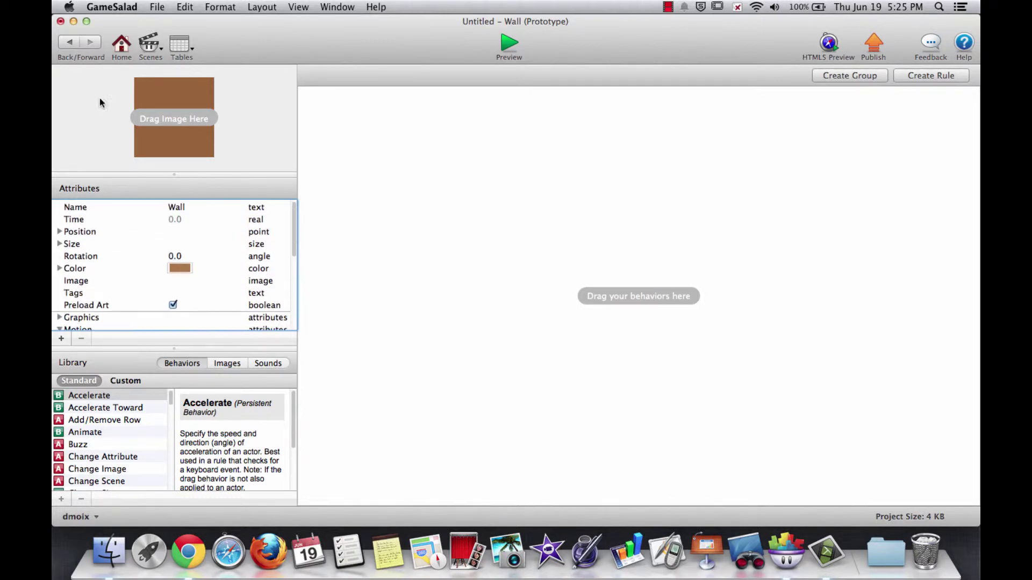
Step: Place a Wall in Level 1 and resize it into a thin strip along the left edge
left_click(150, 47)
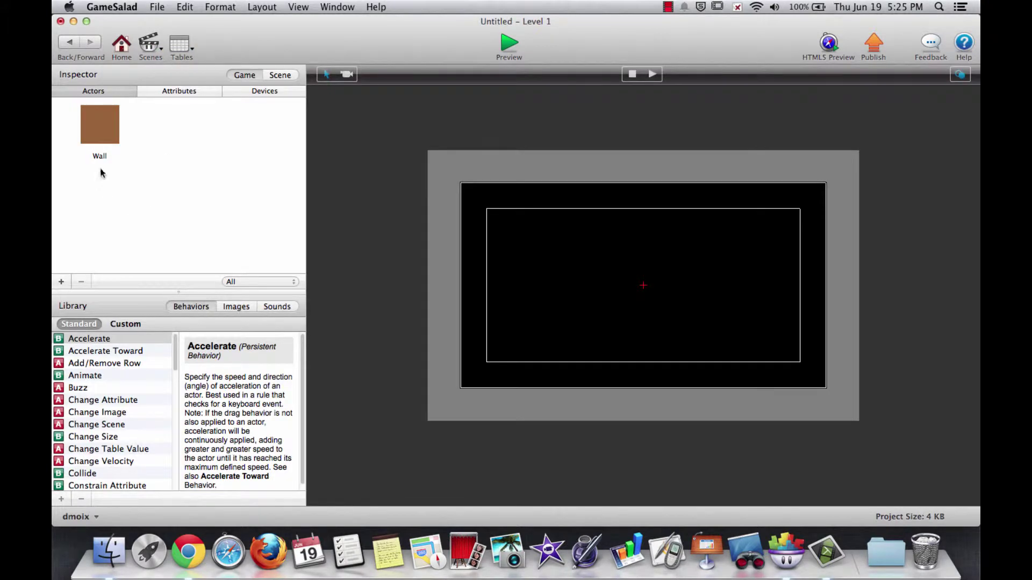
left_click_drag(102, 124, 544, 277)
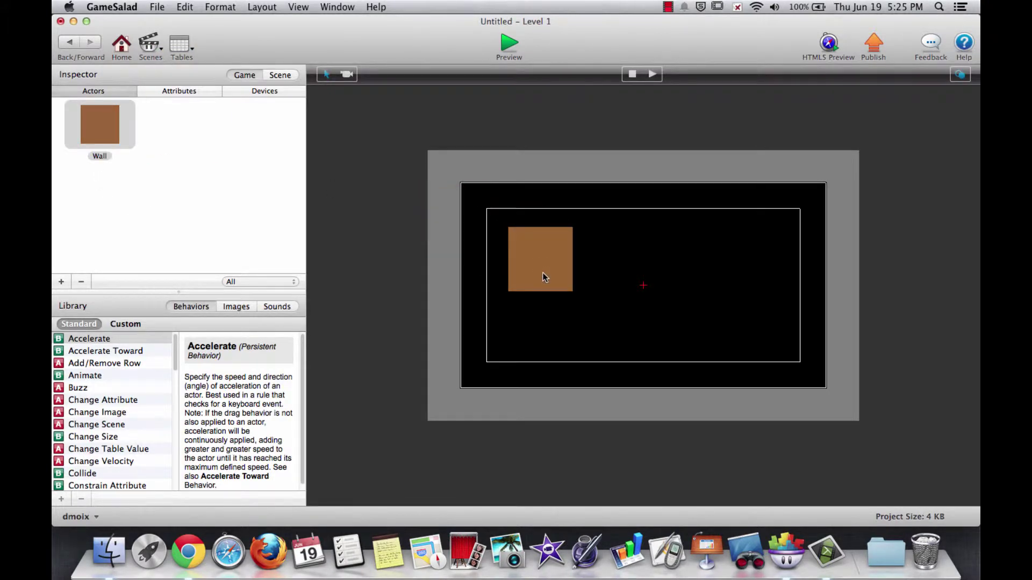
left_click(544, 277)
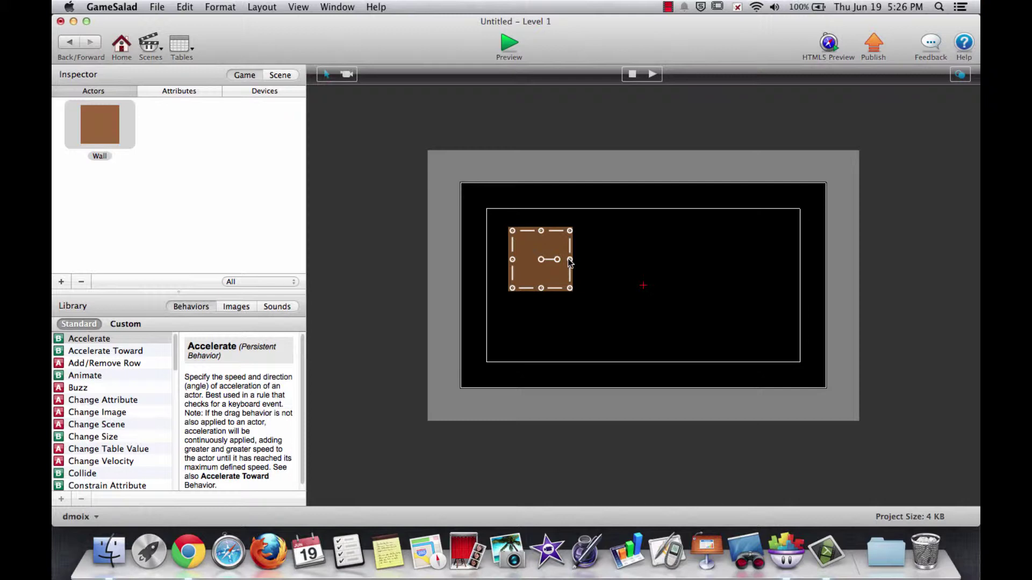
left_click_drag(569, 260, 526, 266)
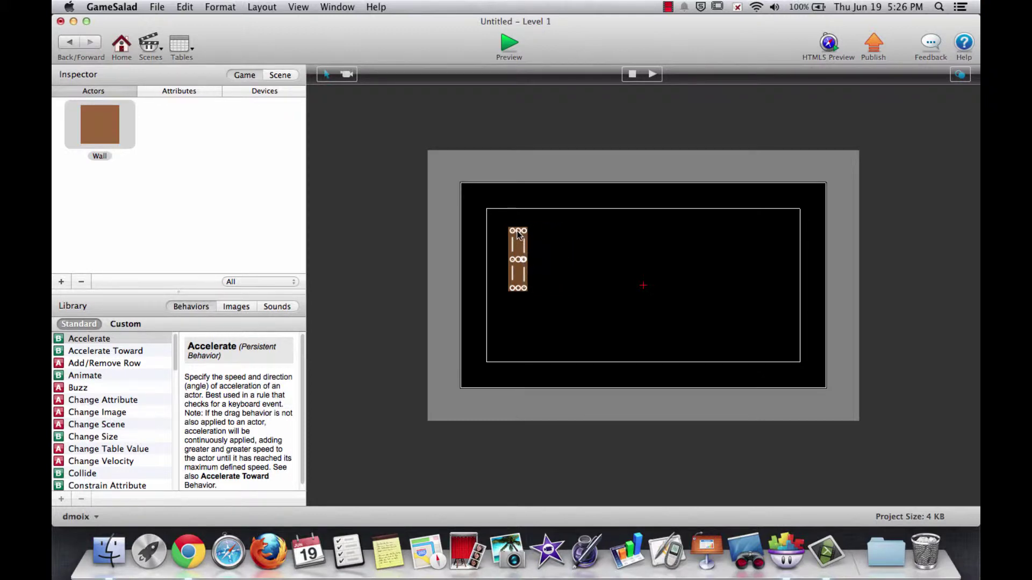
left_click_drag(518, 231, 518, 141)
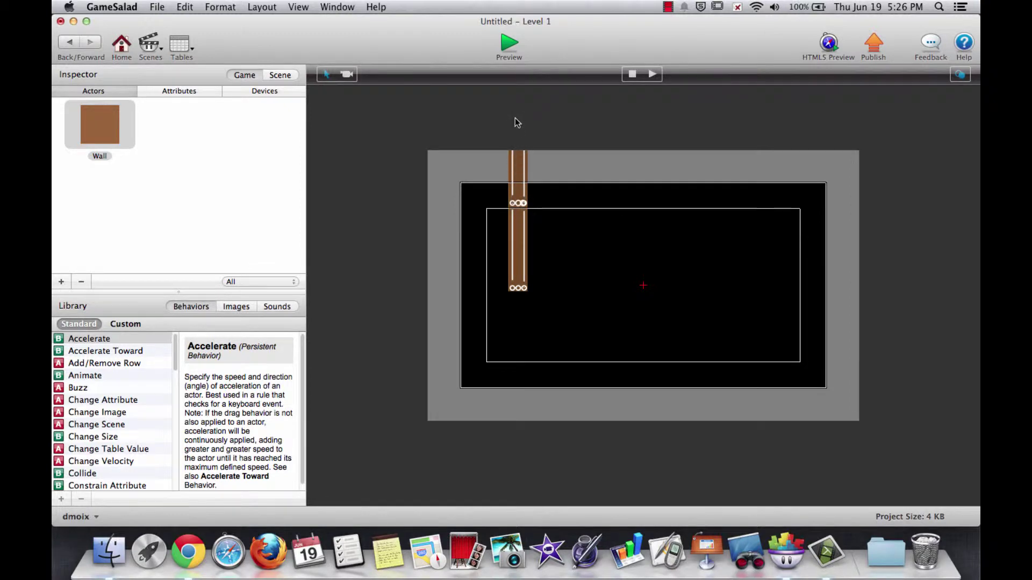
left_click_drag(518, 187, 458, 228)
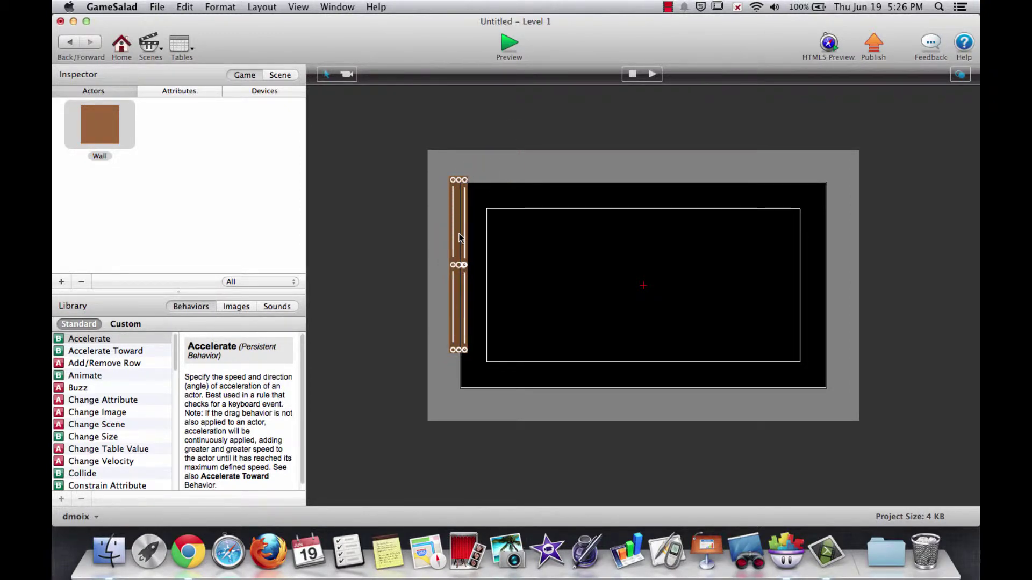
left_click_drag(462, 351, 459, 390)
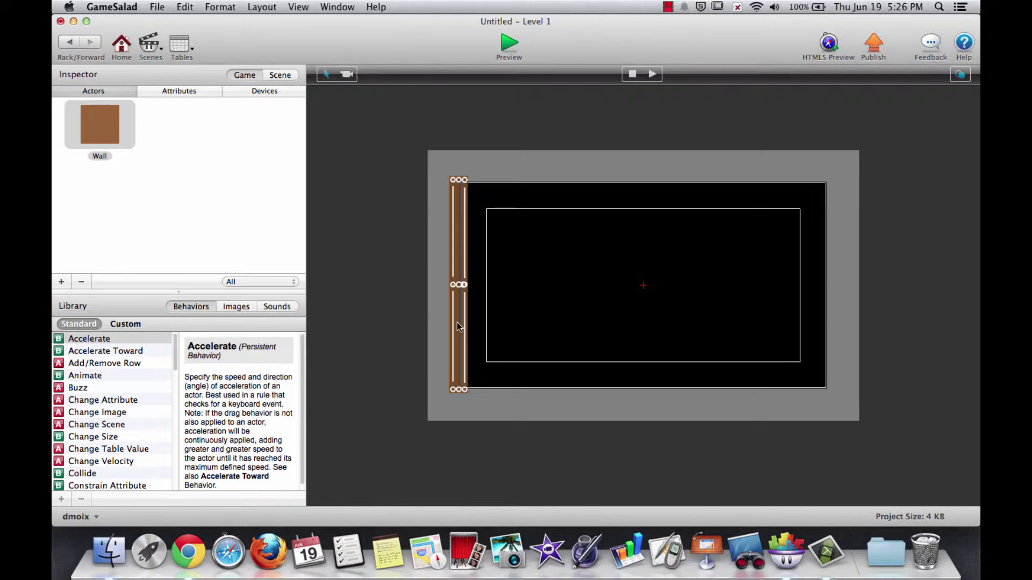
Step: Option-drag Wall copies to form the right edge, a top strip and a bottom strip
left_click_drag(458, 321, 830, 322)
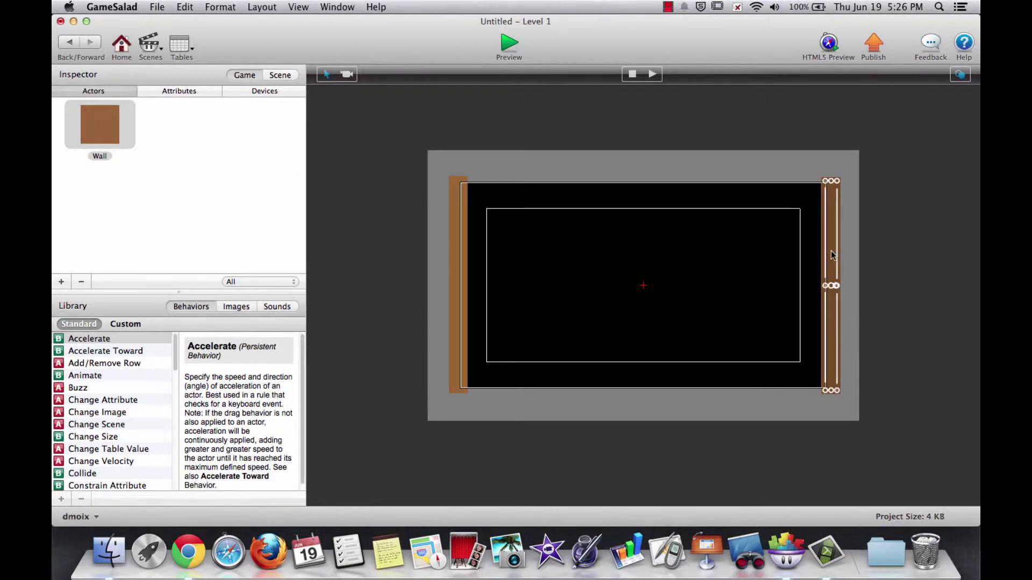
left_click_drag(831, 251, 718, 268)
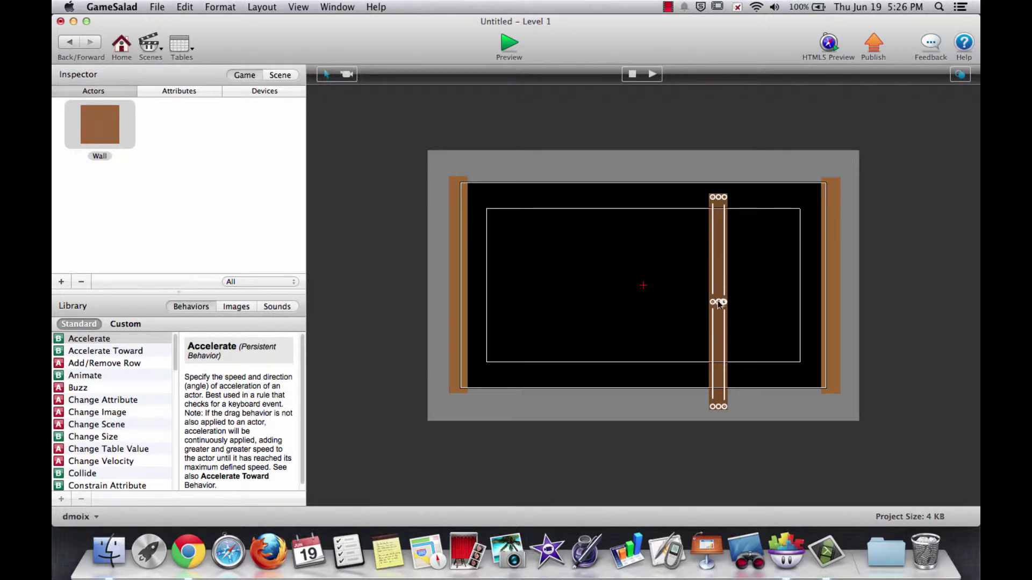
left_click_drag(712, 304, 460, 312)
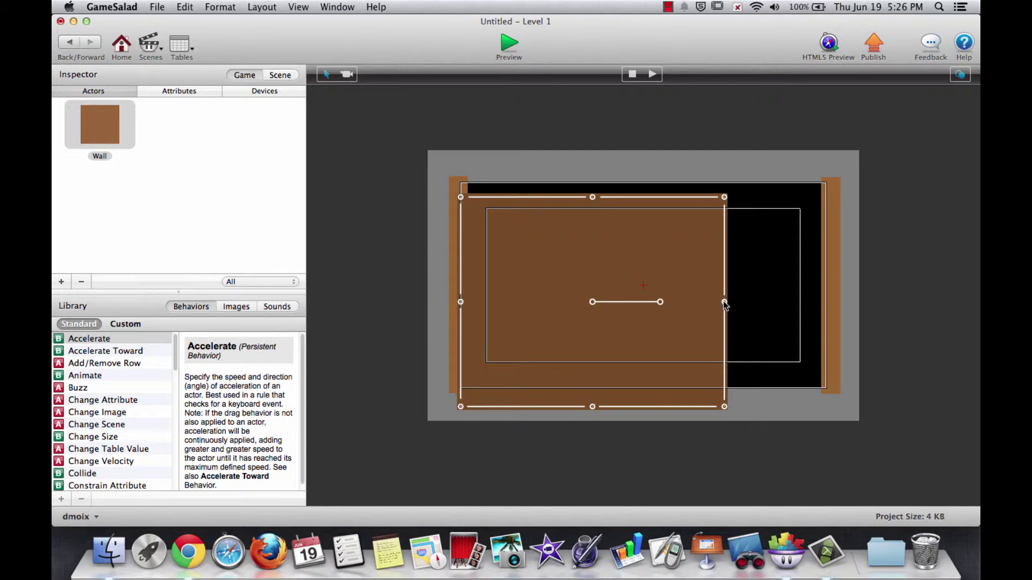
left_click_drag(724, 302, 825, 303)
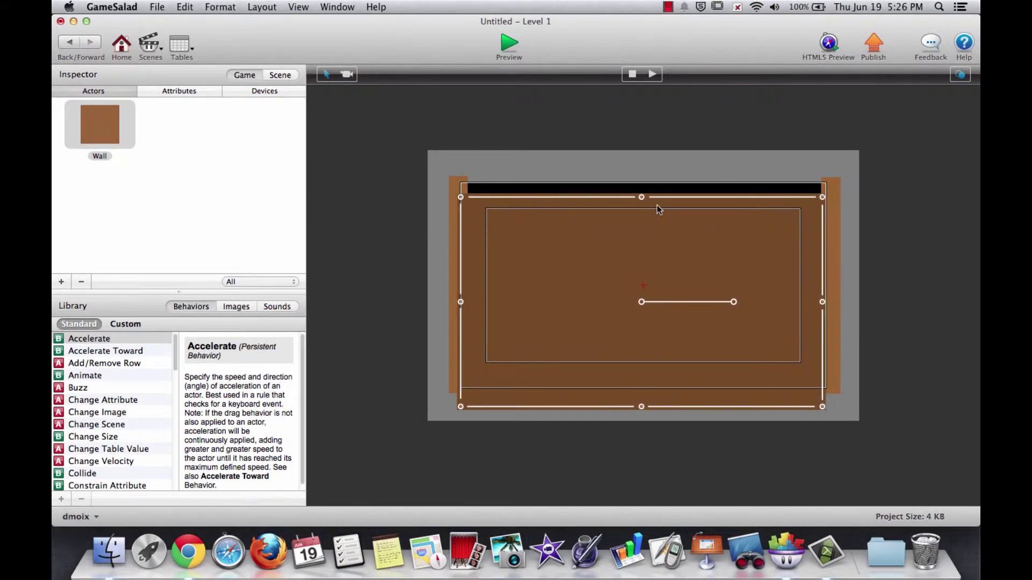
left_click_drag(641, 197, 642, 179)
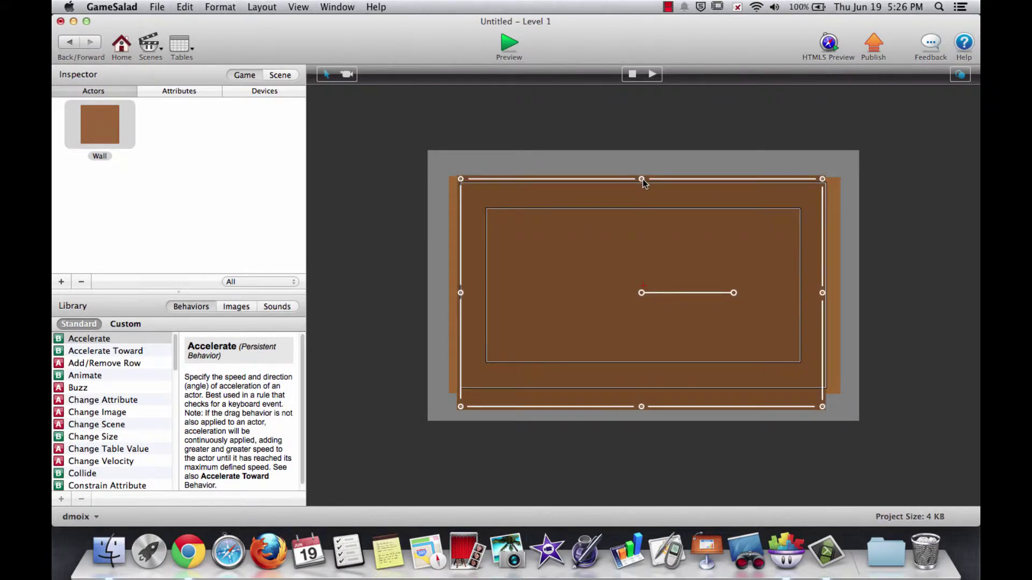
left_click_drag(642, 407, 623, 187)
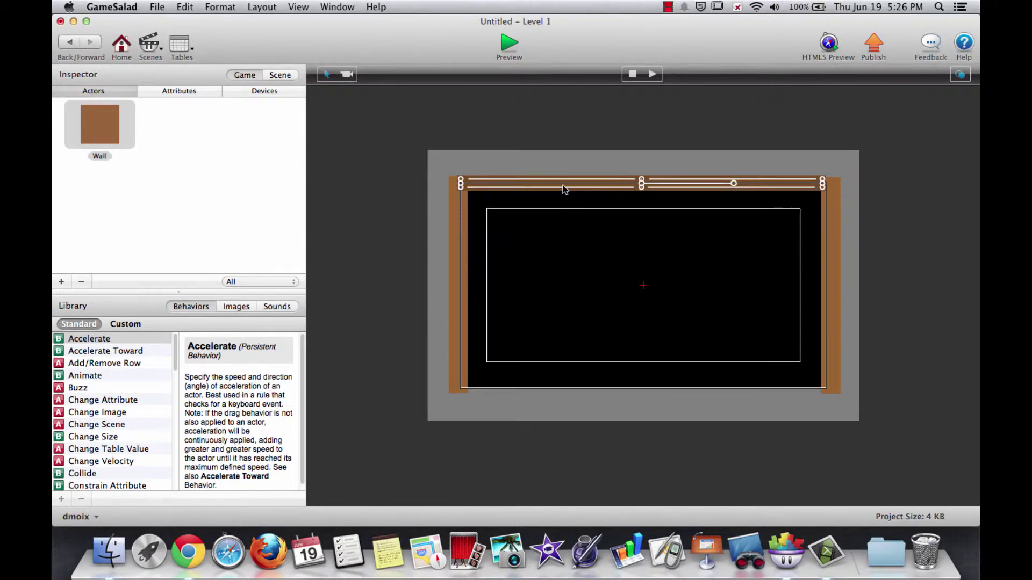
mouse_move(563, 185)
left_mouse_down()
mouse_move(578, 407)
mouse_move(574, 391)
left_mouse_up()
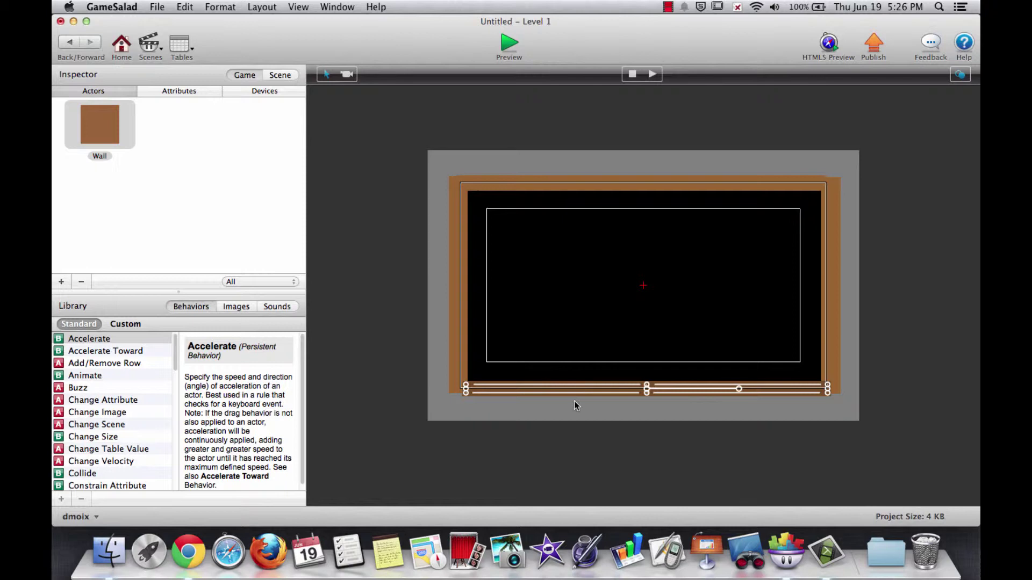
Step: Nudge the right wall into alignment with the stage edge
left_click(658, 183)
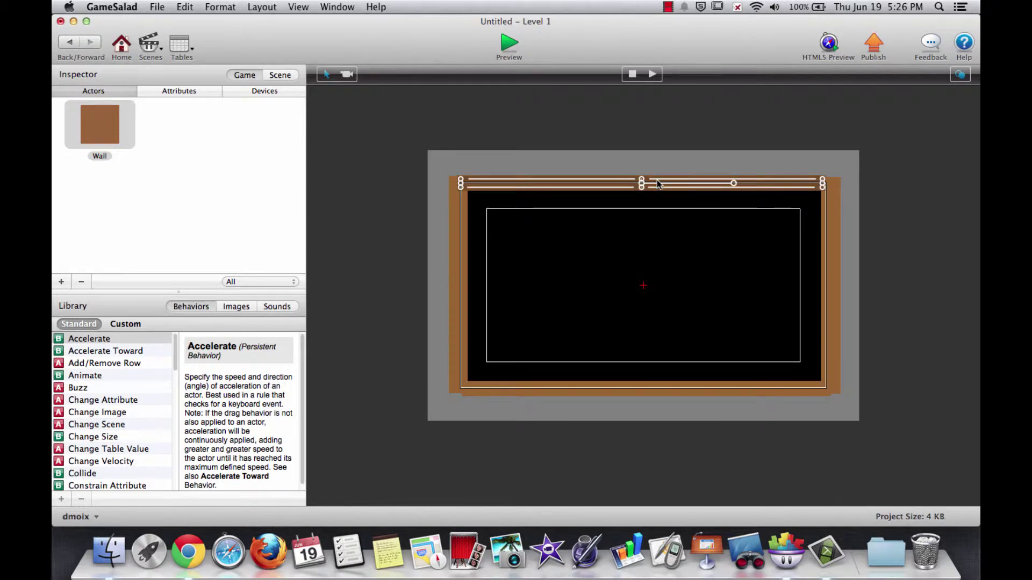
left_click(675, 159)
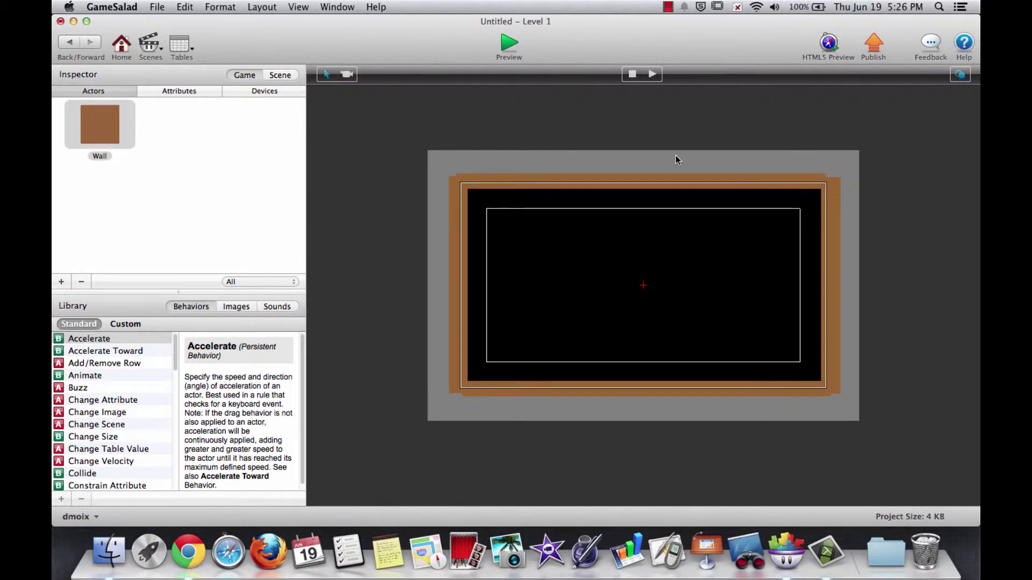
left_click(831, 284)
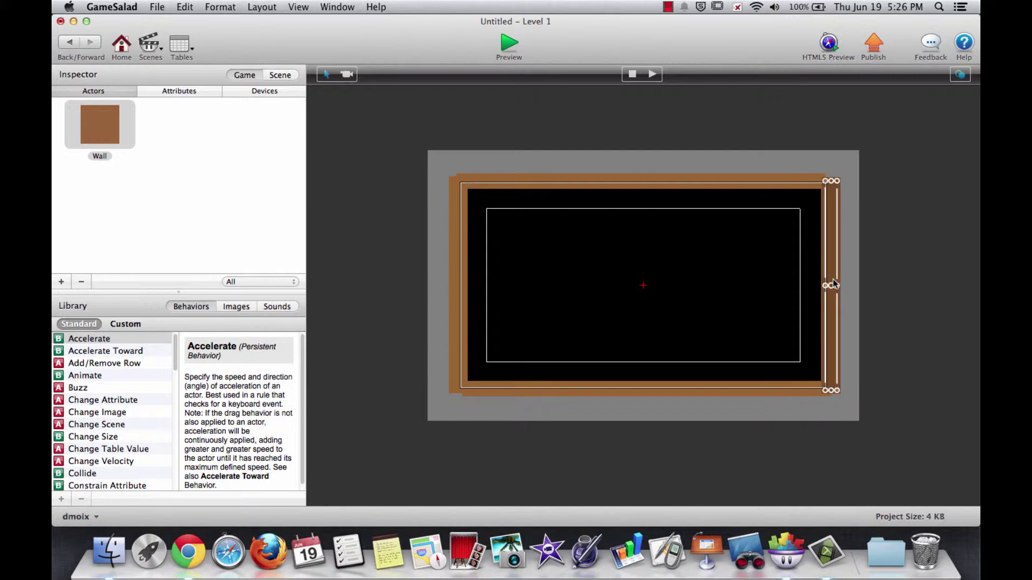
left_click_drag(833, 285, 829, 285)
left_click(844, 287)
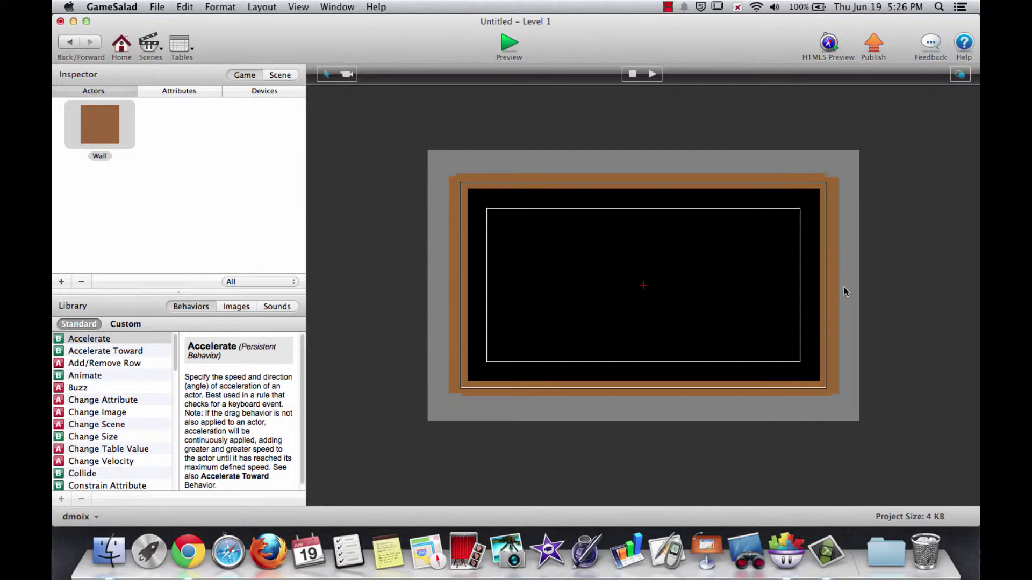
Step: Preview the walled stage, then reopen Level 1 from the Home Scenes dropdown
left_click(508, 45)
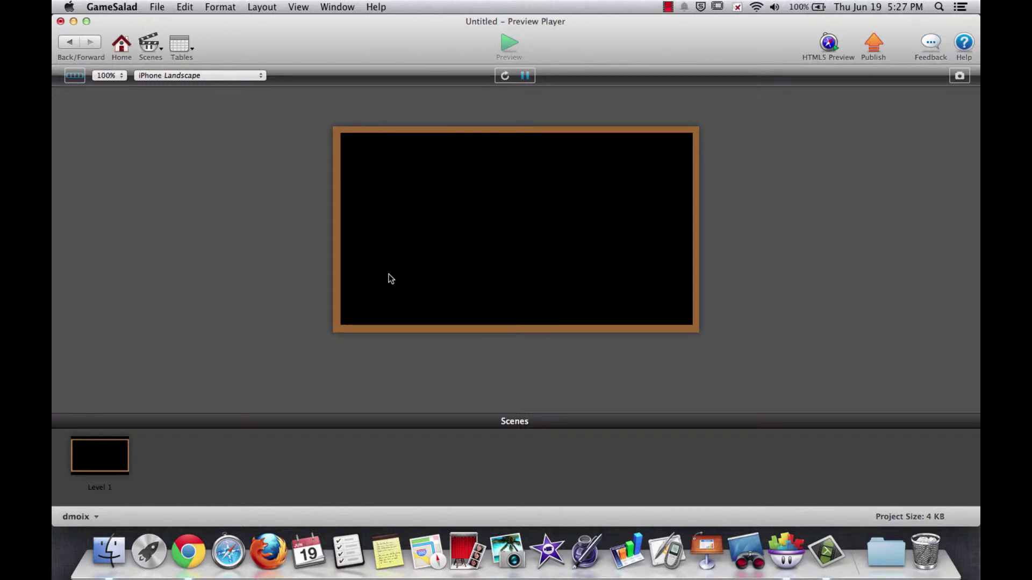
left_click(121, 45)
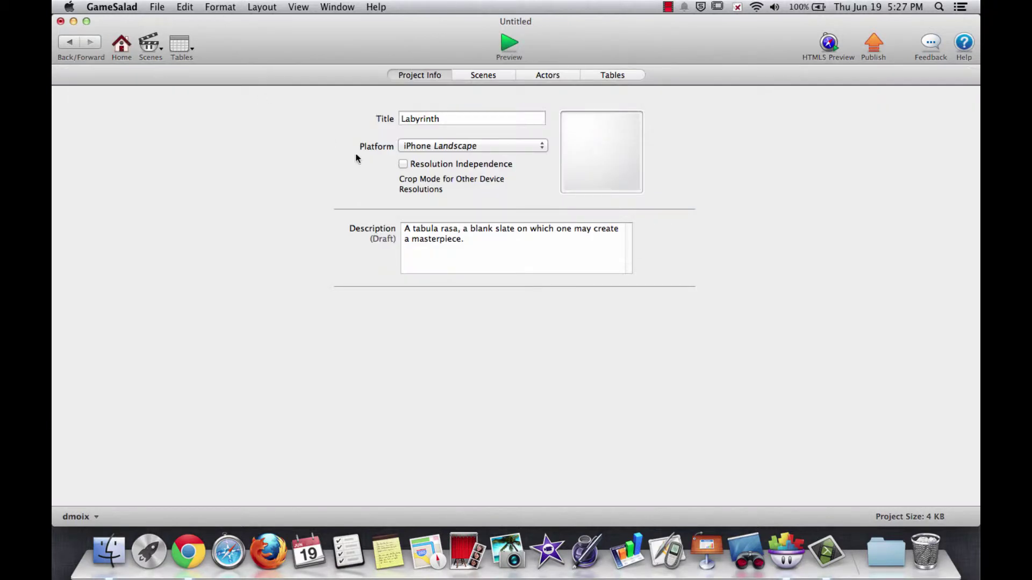
left_click(148, 44)
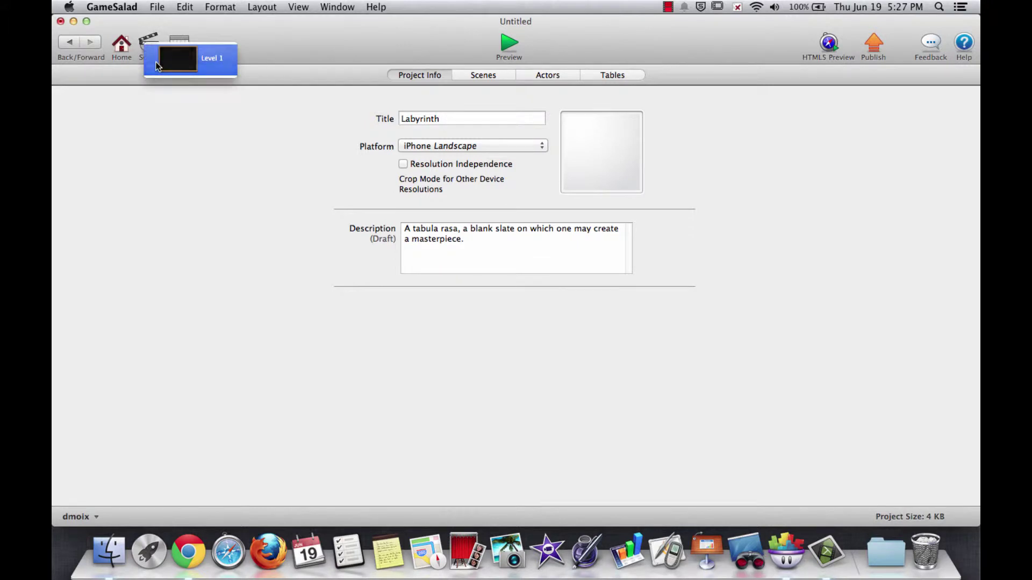
left_click(189, 58)
Step: Select the left and bottom walls, preview again, and reopen Level 1
left_click(457, 218)
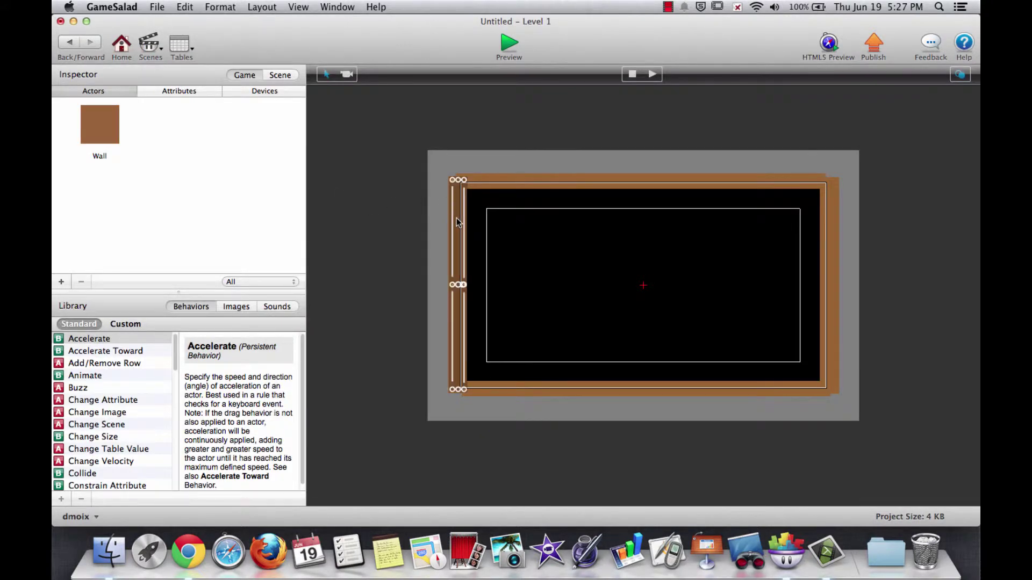
left_click(513, 392)
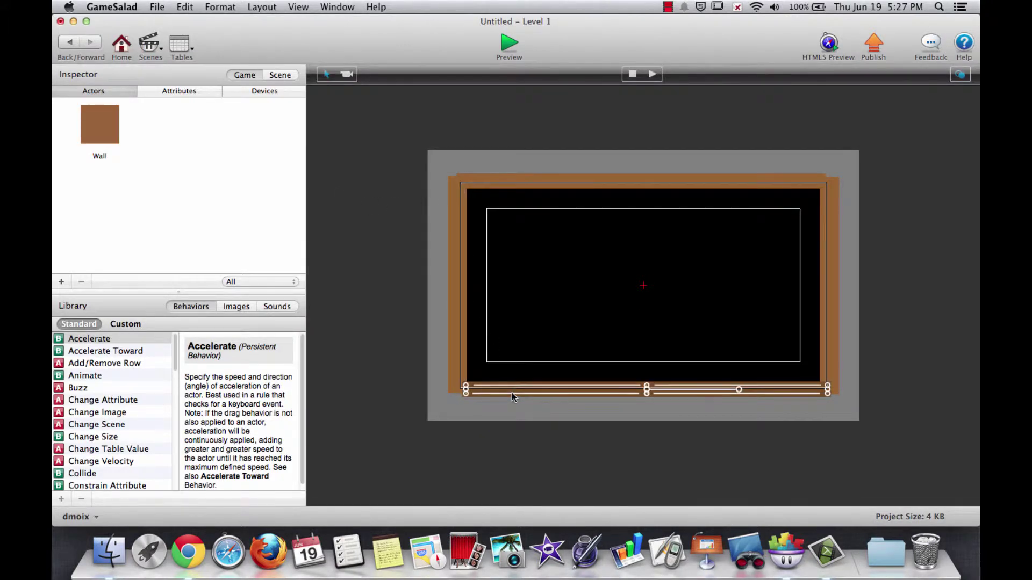
left_click(509, 44)
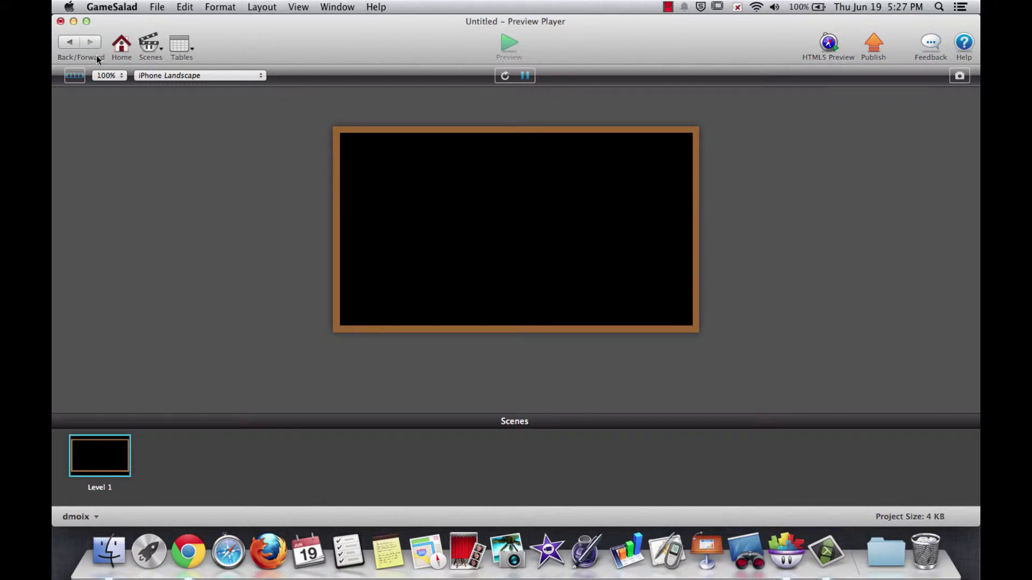
left_click(121, 45)
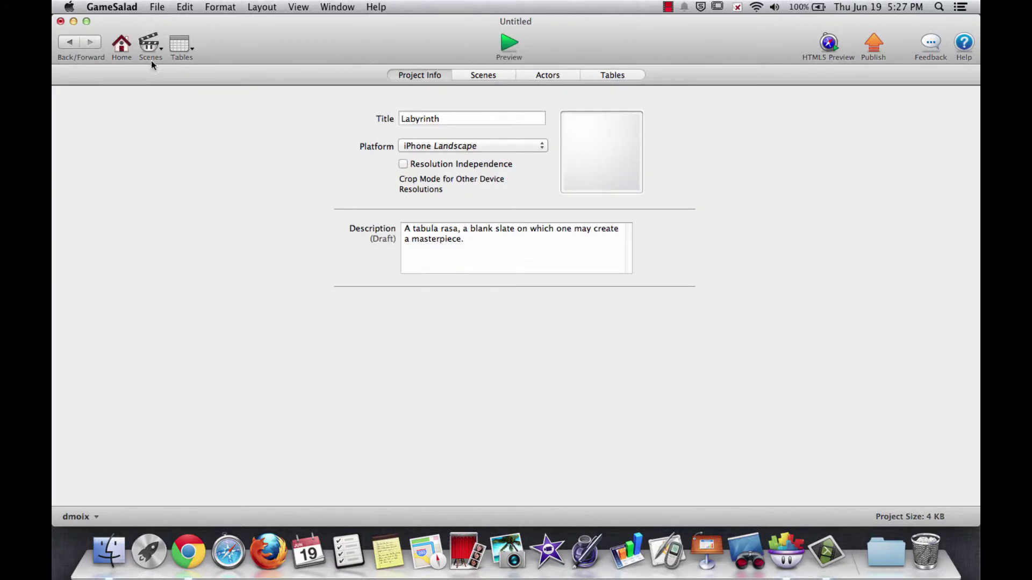
left_click(150, 48)
left_click(185, 68)
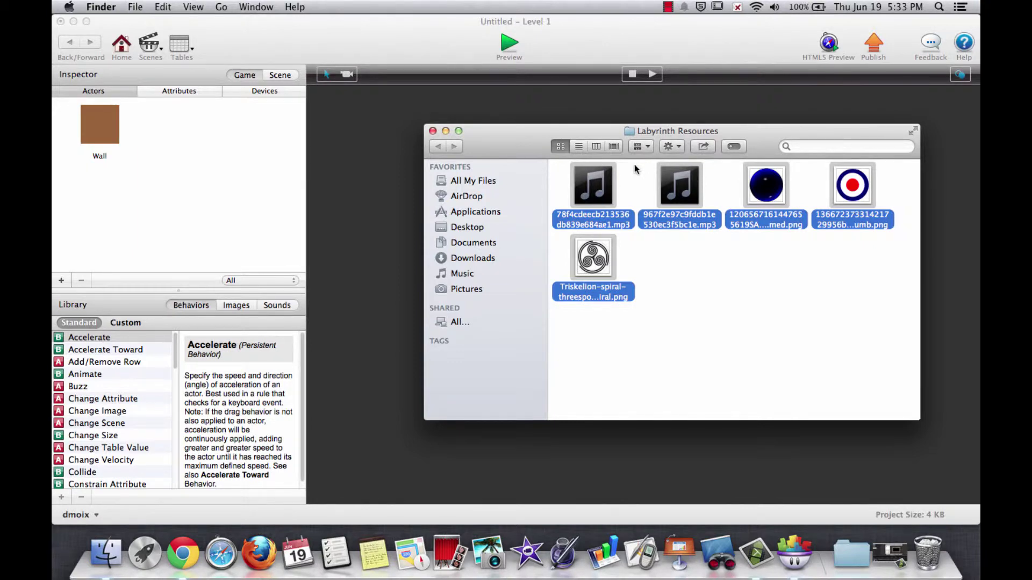
Step: Drag the selected resource files toward GameSalad and show the Images library
mouse_move(593, 186)
left_click_drag(589, 202, 505, 305)
left_click(218, 308)
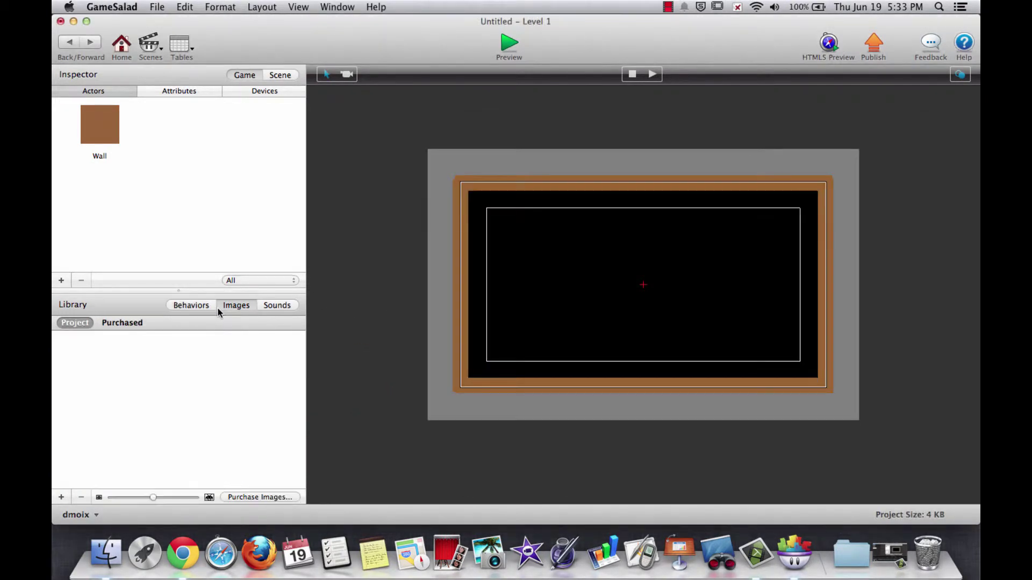
key("F3")
left_click(806, 167)
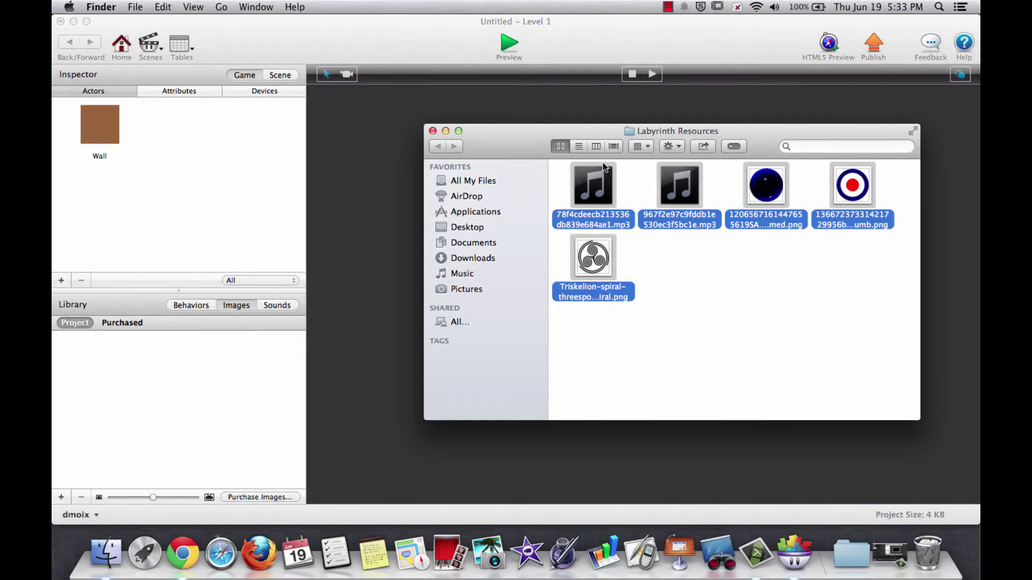
Step: Import the files into the Library, both MP3s as sounds, and check Sounds and Images
left_click_drag(586, 182, 212, 360)
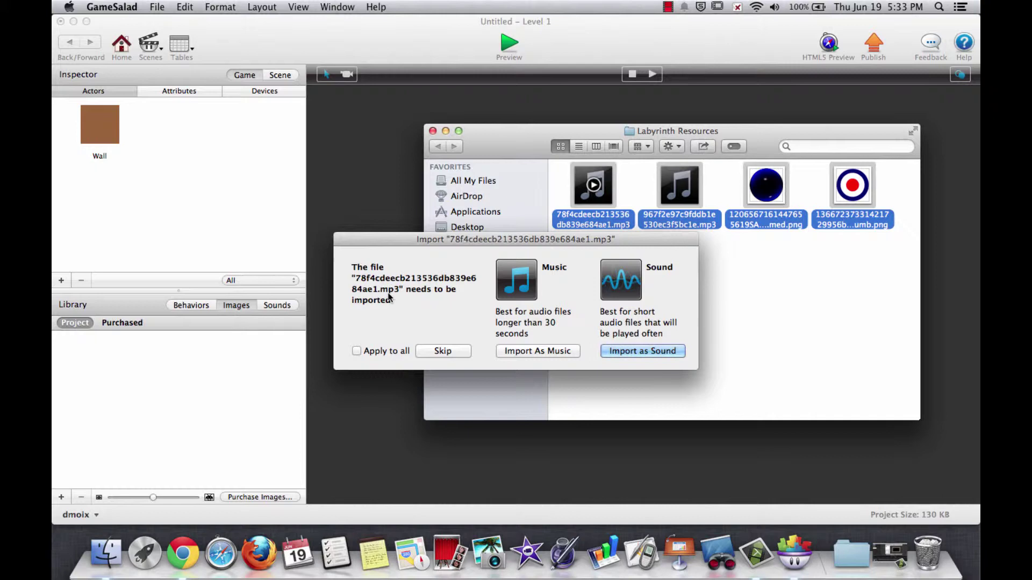
left_click(650, 351)
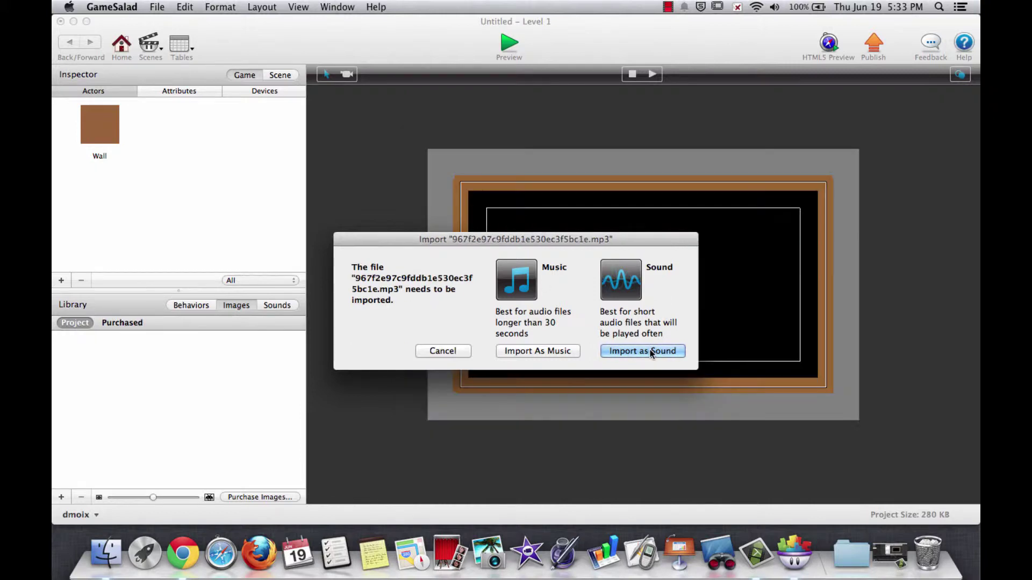
left_click(650, 351)
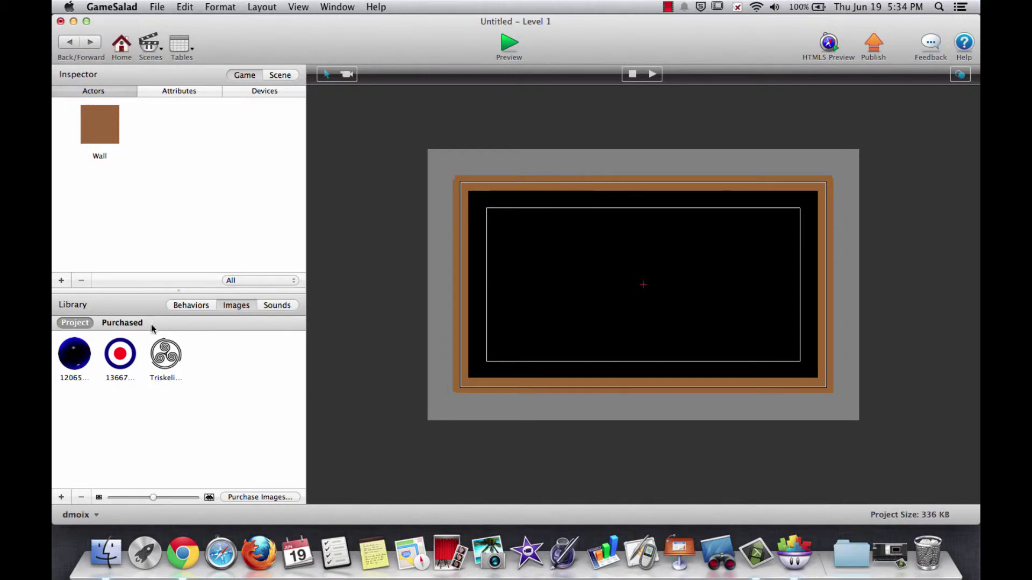
left_click(277, 304)
left_click(236, 305)
Step: Create a new actor from the blue glass ball image and open it for editing
left_click_drag(76, 359, 190, 169)
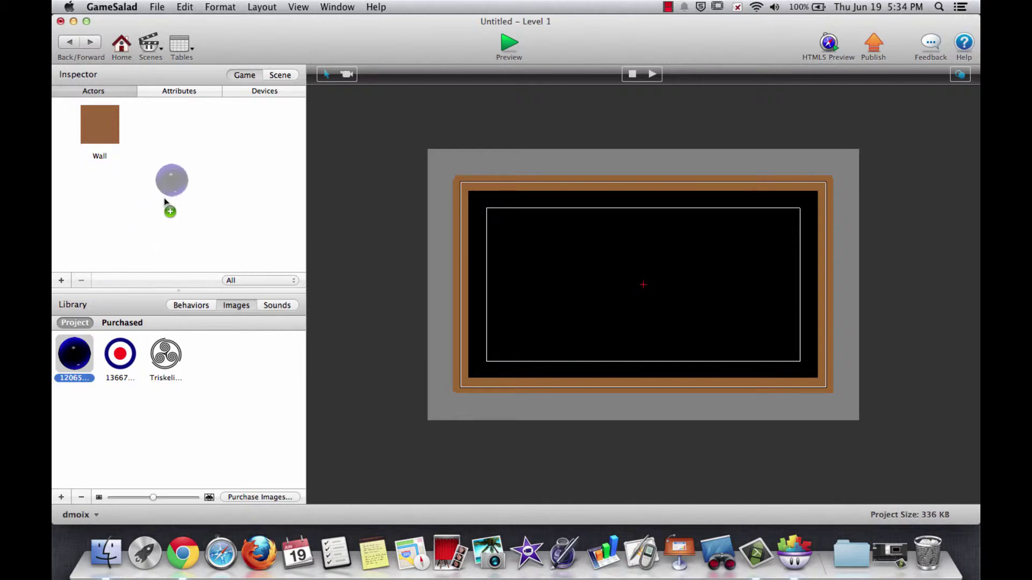
double_click(196, 129)
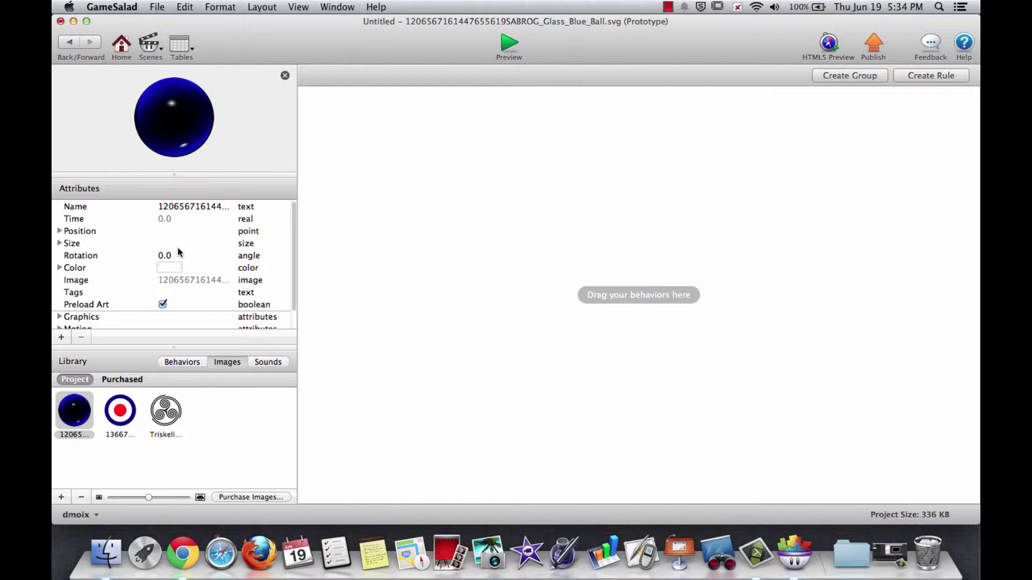
scroll(184, 260, "down", 1)
scroll(184, 259, "up", 2)
left_click(60, 244)
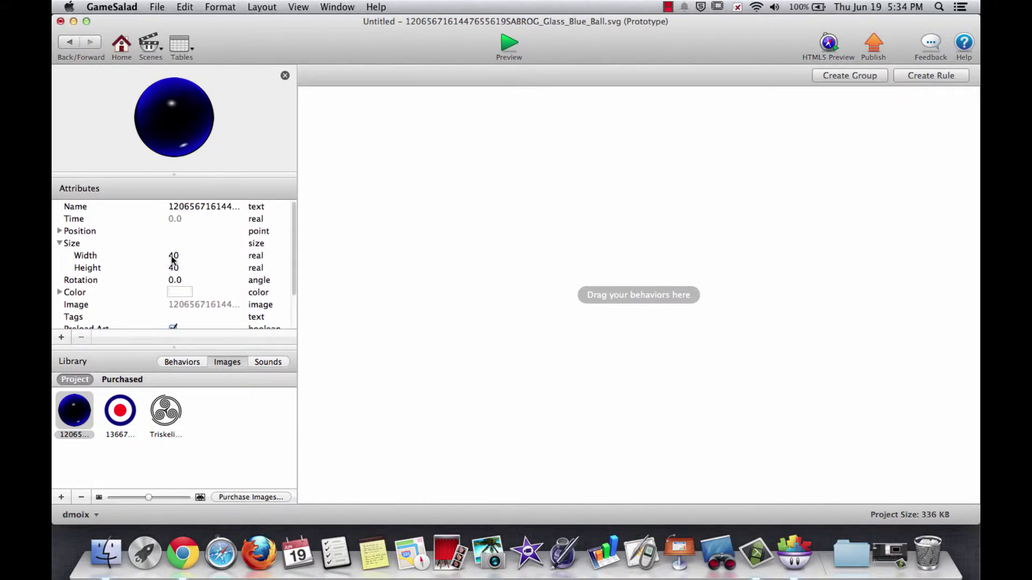
left_click(60, 243)
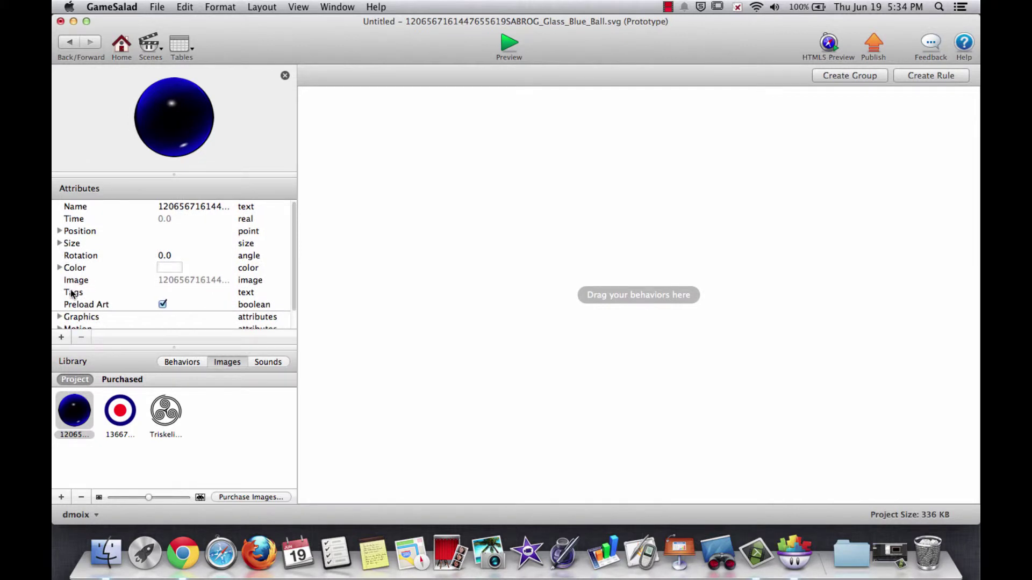
scroll(72, 298, "down", 2)
Step: Set the ball's Physics Bounciness to 0.3 and go back to the scene
left_click(60, 322)
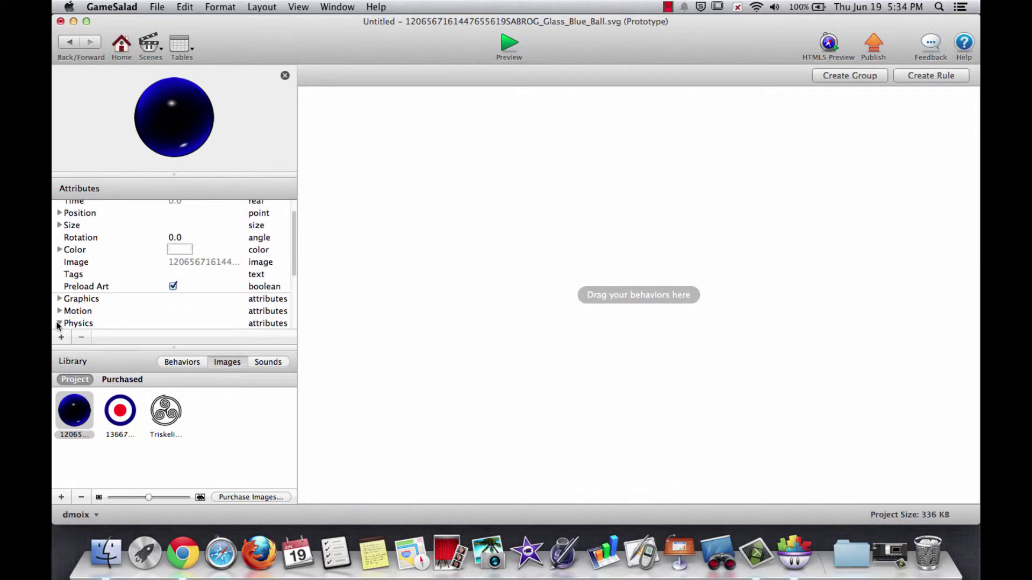
scroll(89, 323, "down", 2)
scroll(110, 309, "down", 3)
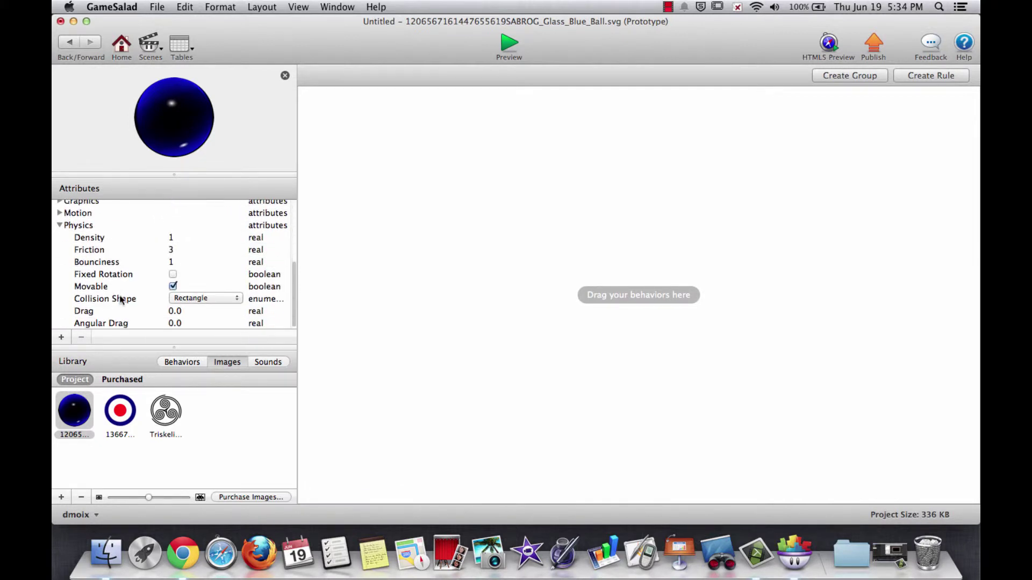
double_click(172, 262)
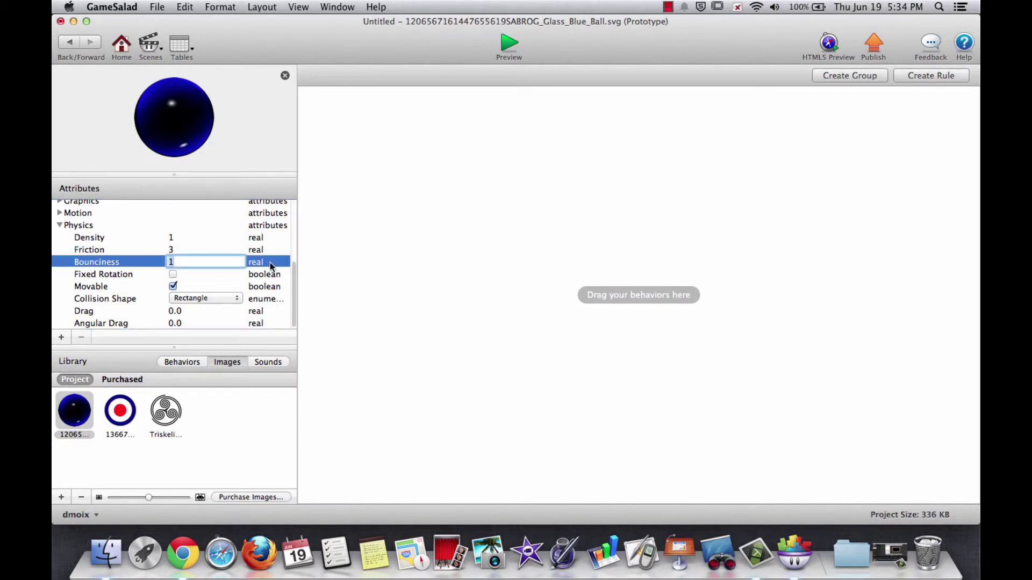
type(".3")
left_click(371, 215)
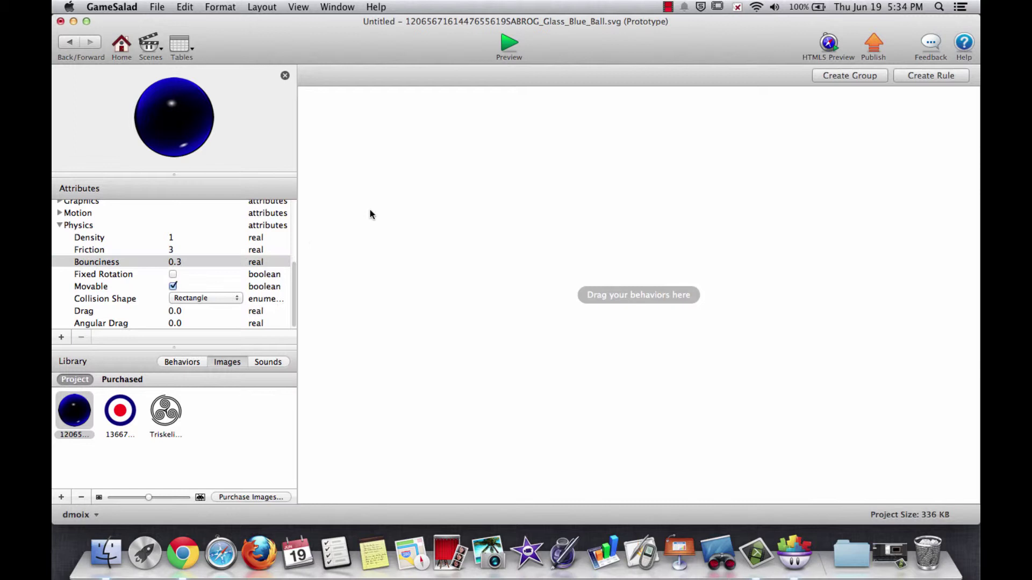
scroll(274, 218, "up", 5)
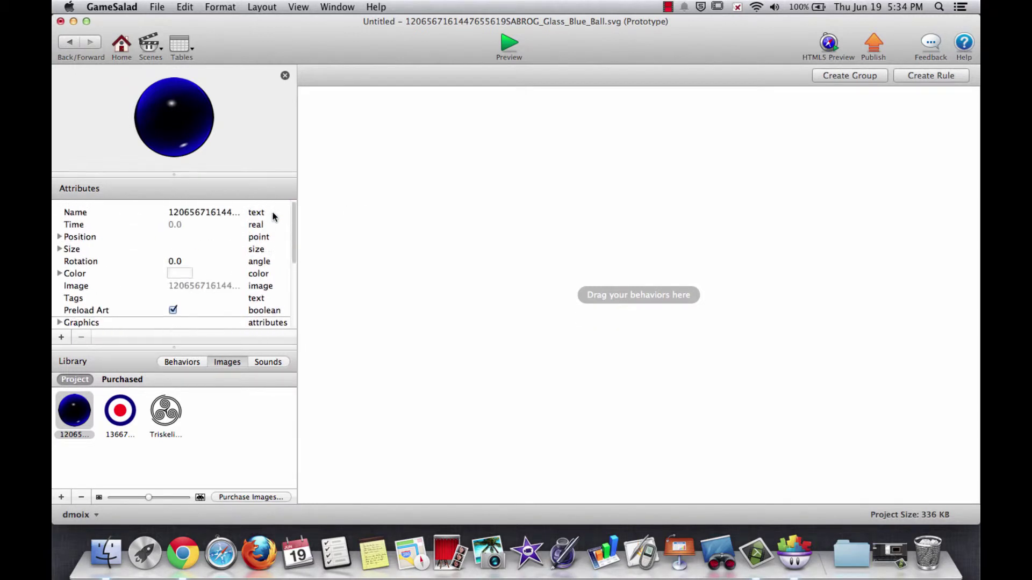
scroll(274, 218, "down", 5)
scroll(274, 219, "up", 5)
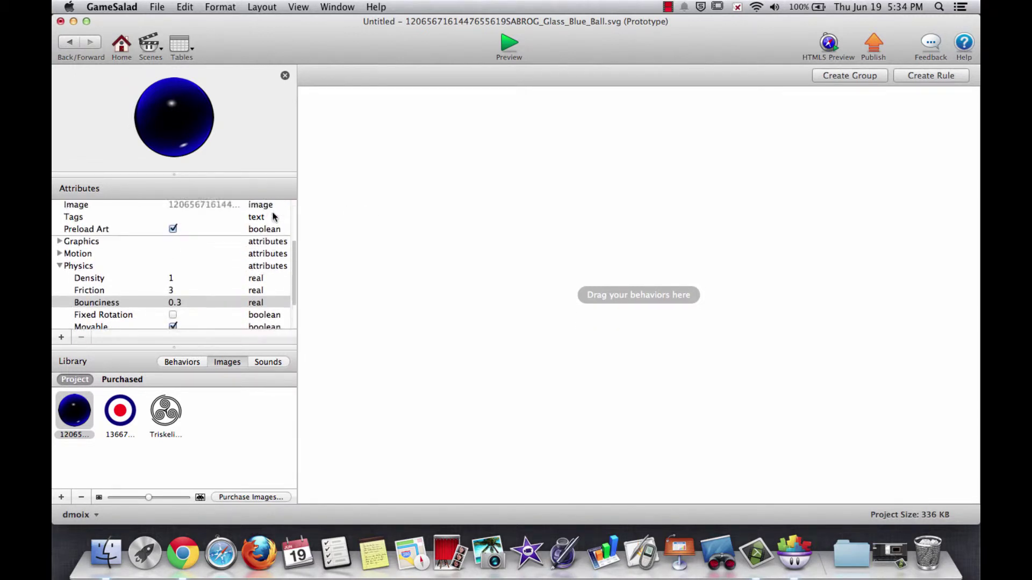
left_click(70, 44)
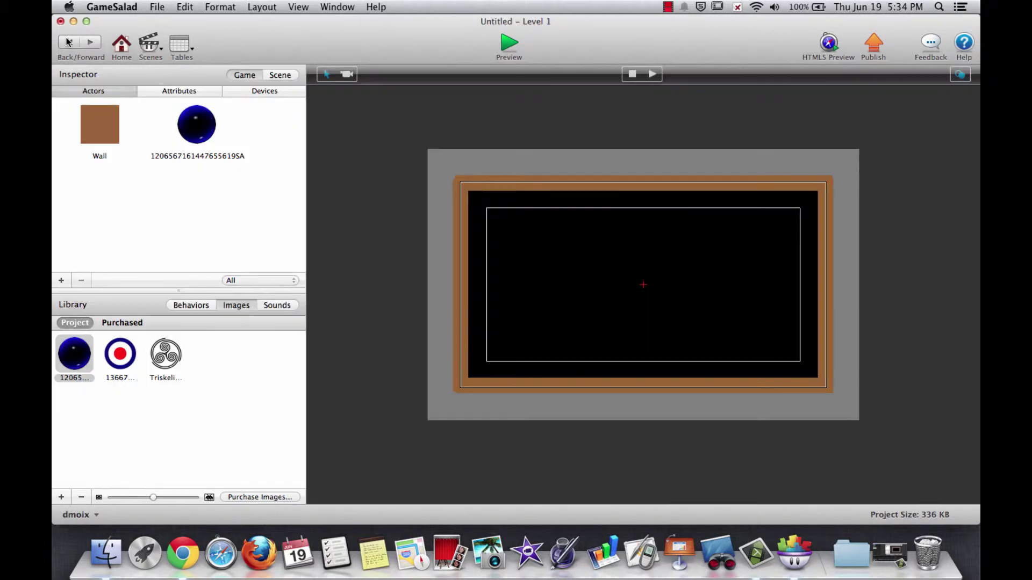
Step: Place the blue ball at the left of the stage, test-run it in preview, then exit
left_click_drag(196, 124, 528, 280)
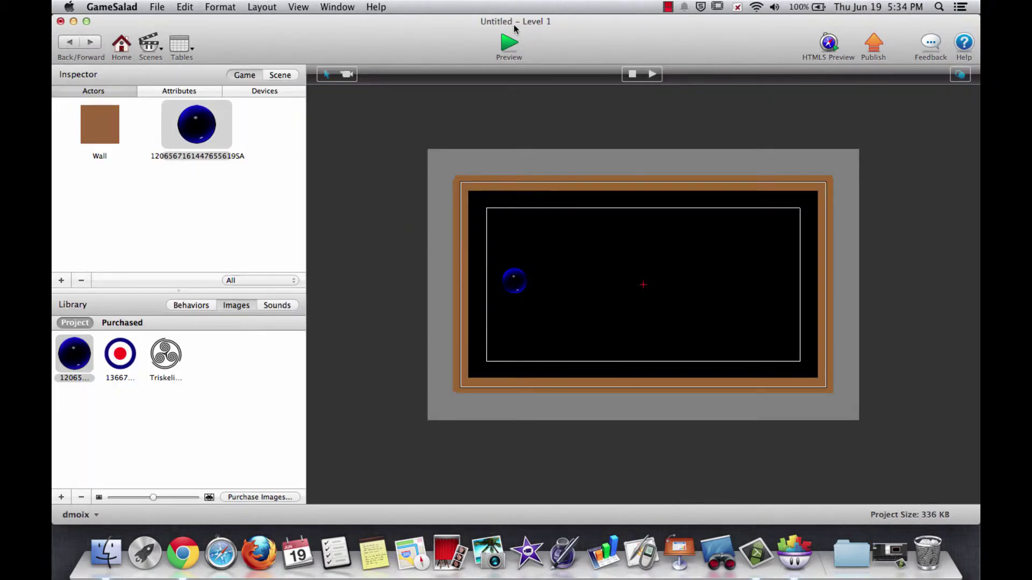
left_click(509, 44)
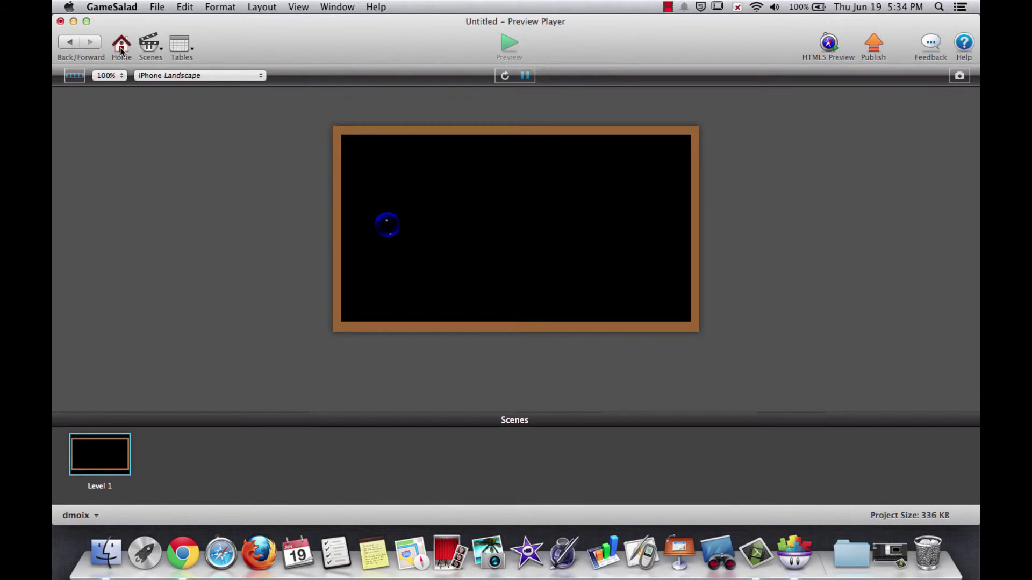
left_click(69, 42)
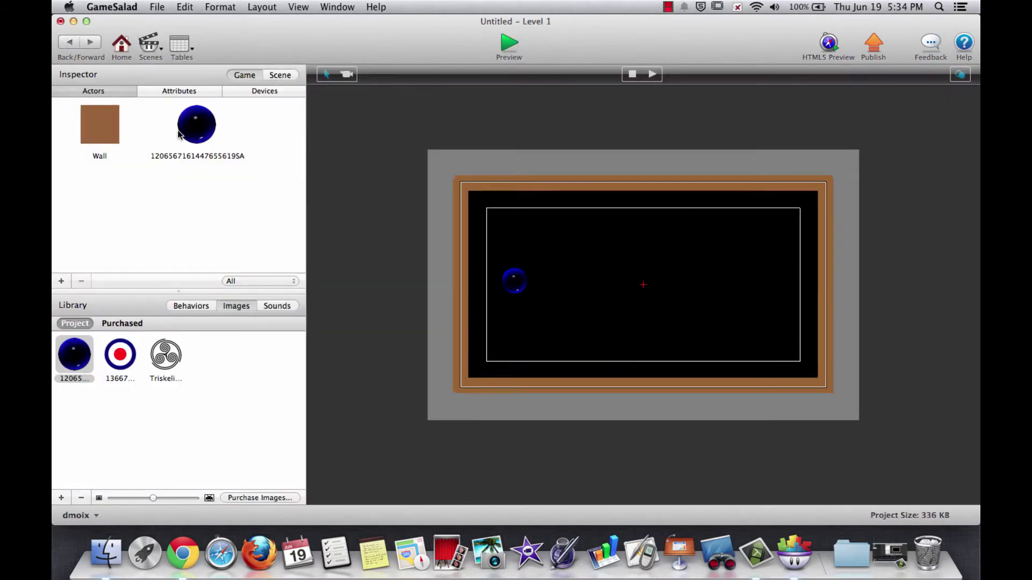
Step: Give the blue ball actor a new rule with a key event set to the up arrow
double_click(200, 135)
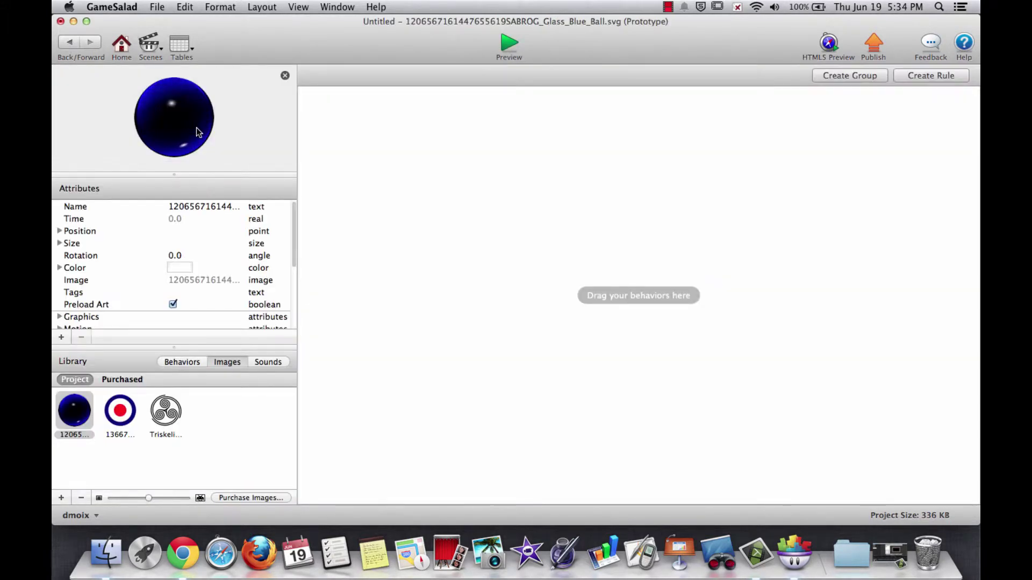
left_click(182, 362)
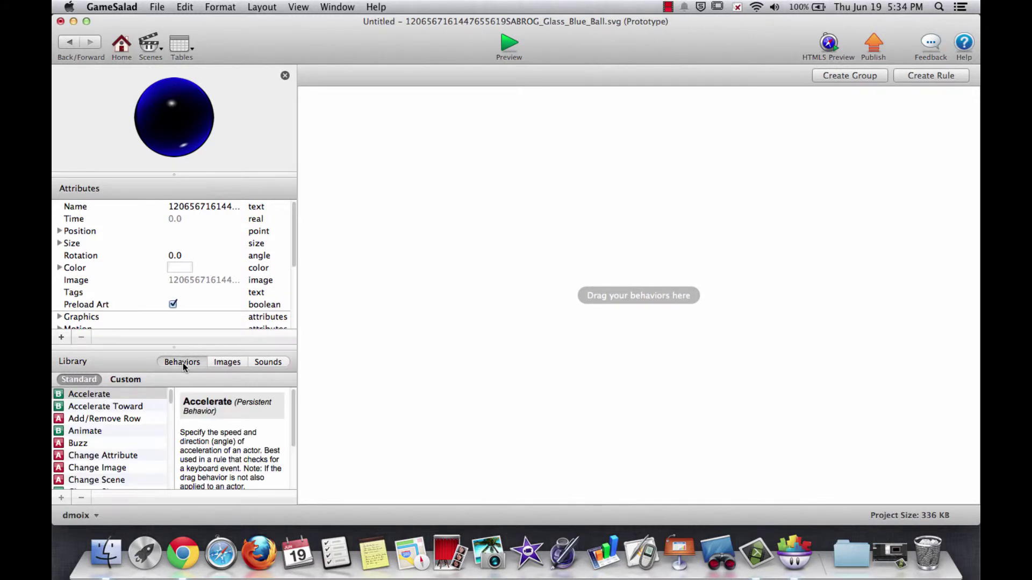
scroll(107, 439, "down", 3)
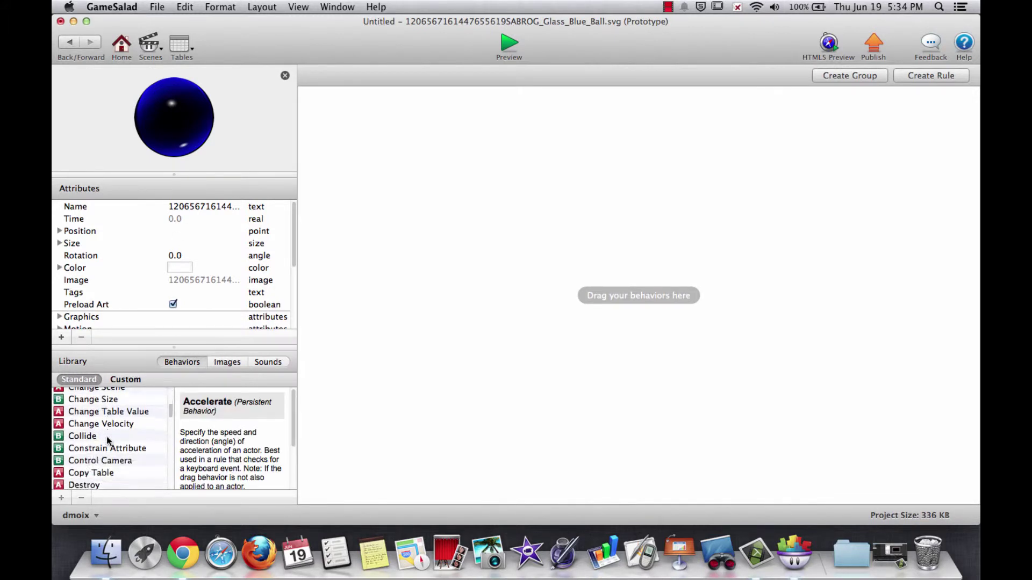
scroll(107, 439, "up", 3)
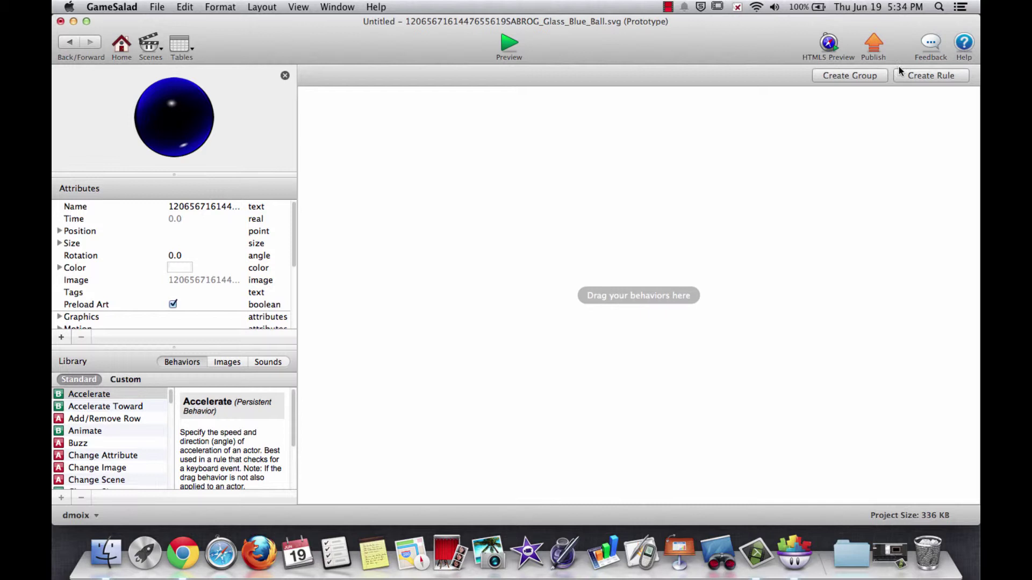
left_click(928, 75)
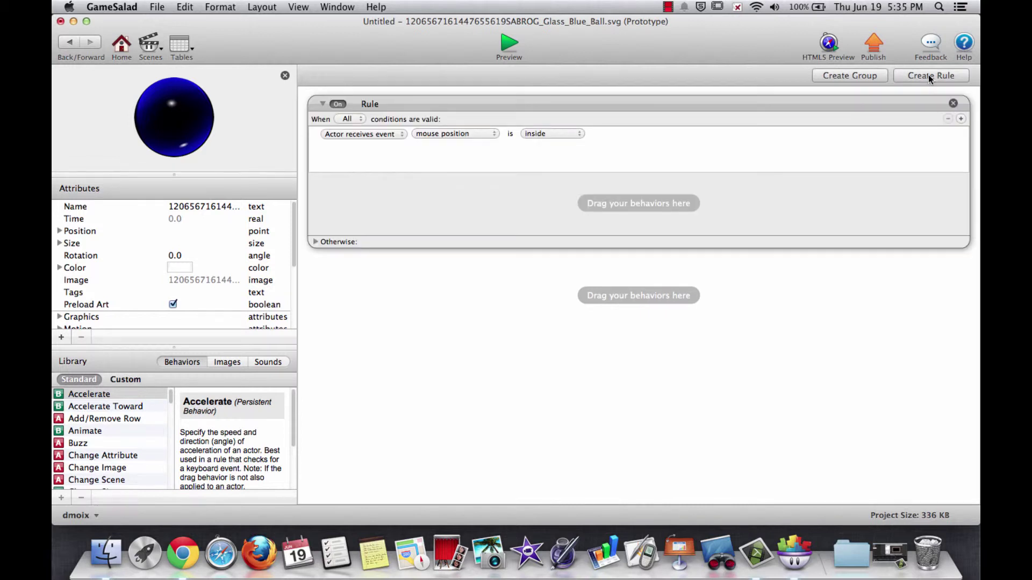
left_click(363, 134)
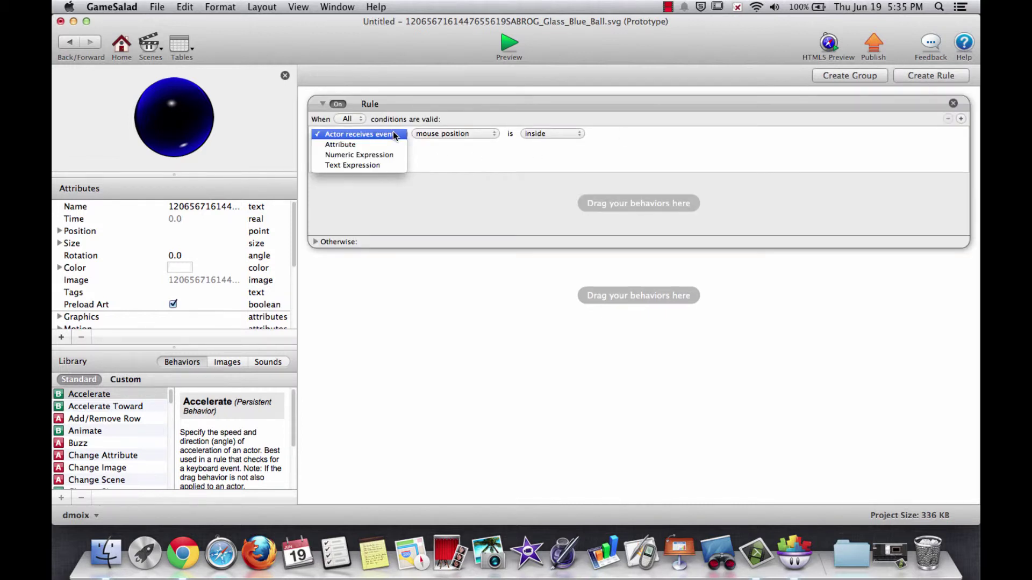
left_click(433, 133)
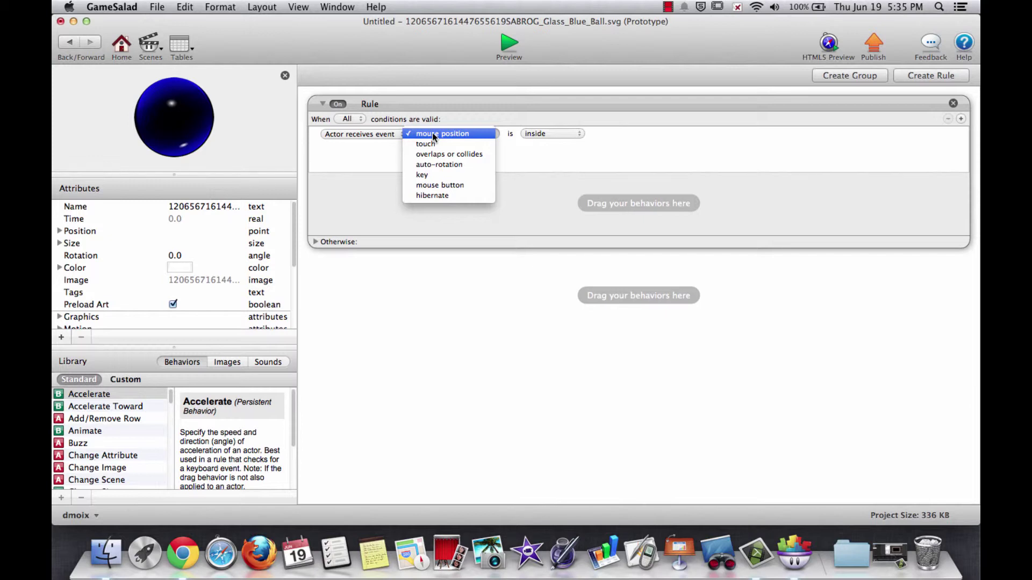
left_click(451, 173)
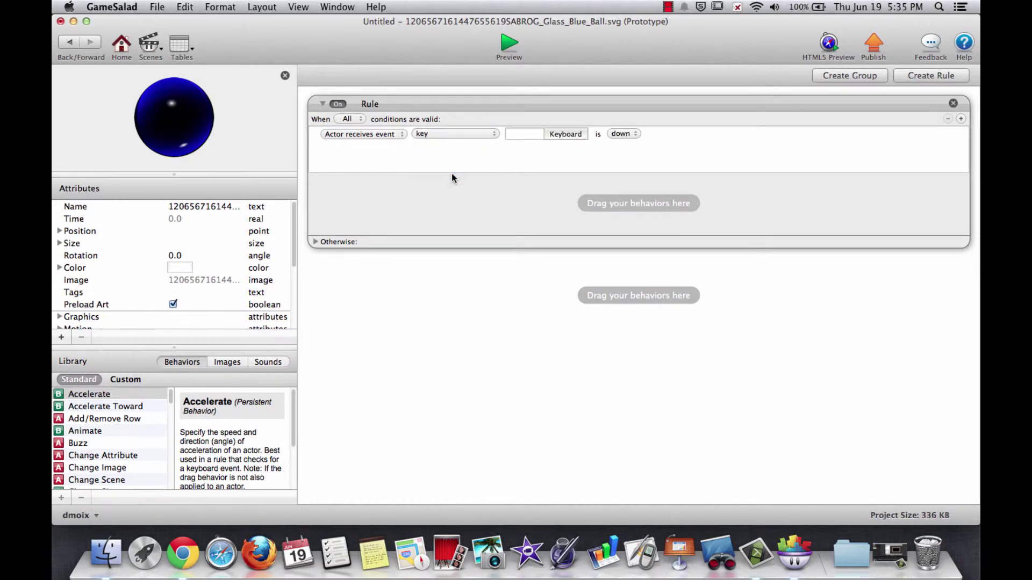
left_click(565, 139)
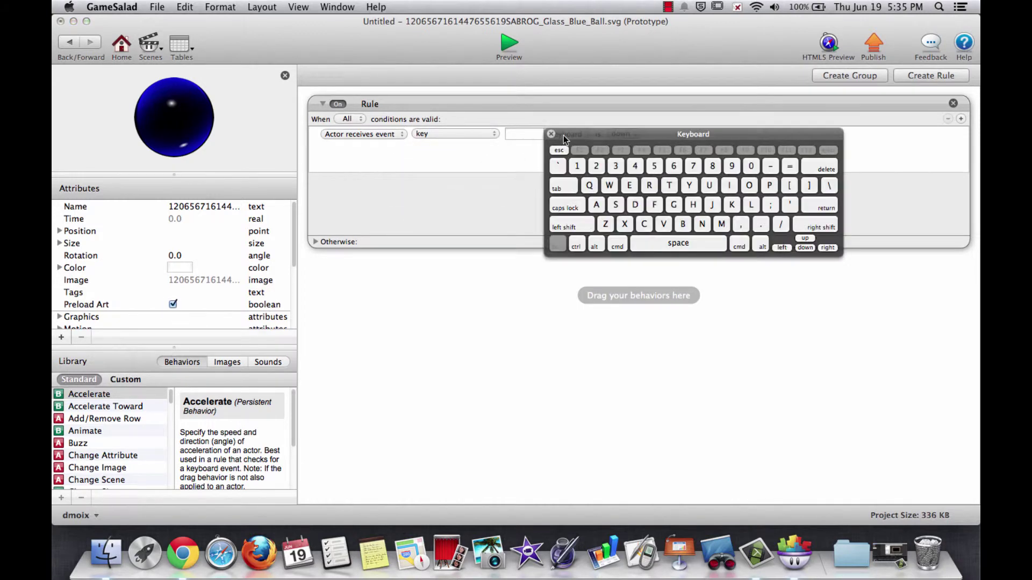
left_click(806, 237)
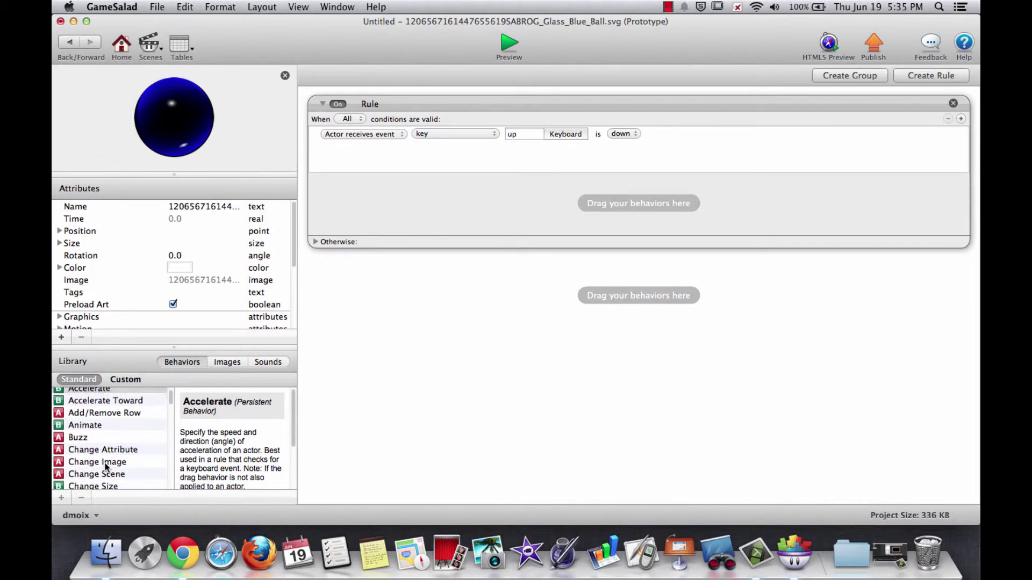
Step: Add Accelerate (direction 90, acceleration 350, relative to scene) to the up-key rule and preview
left_click_drag(89, 394, 415, 202)
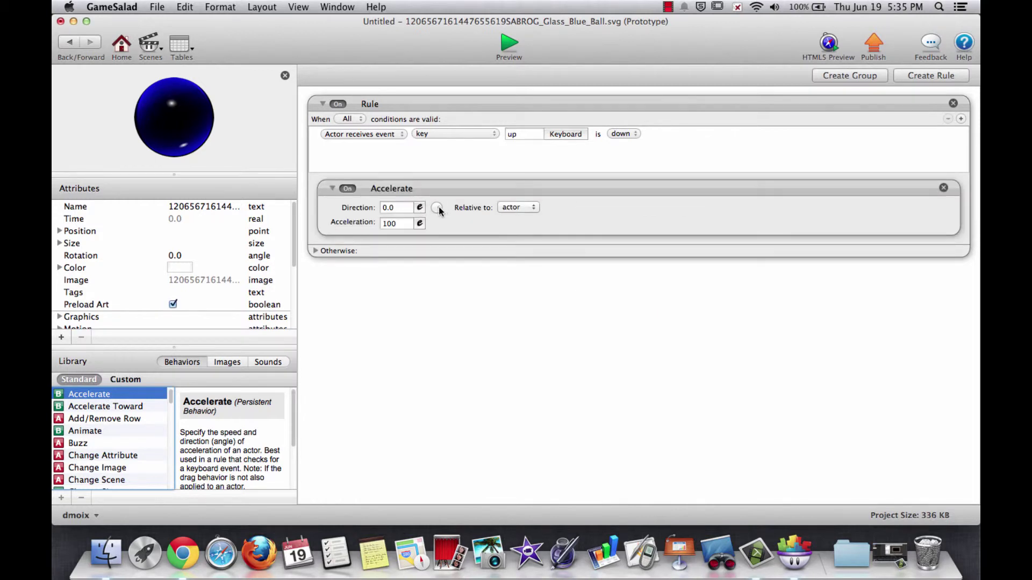
left_click_drag(439, 208, 435, 195)
double_click(386, 207)
type("90")
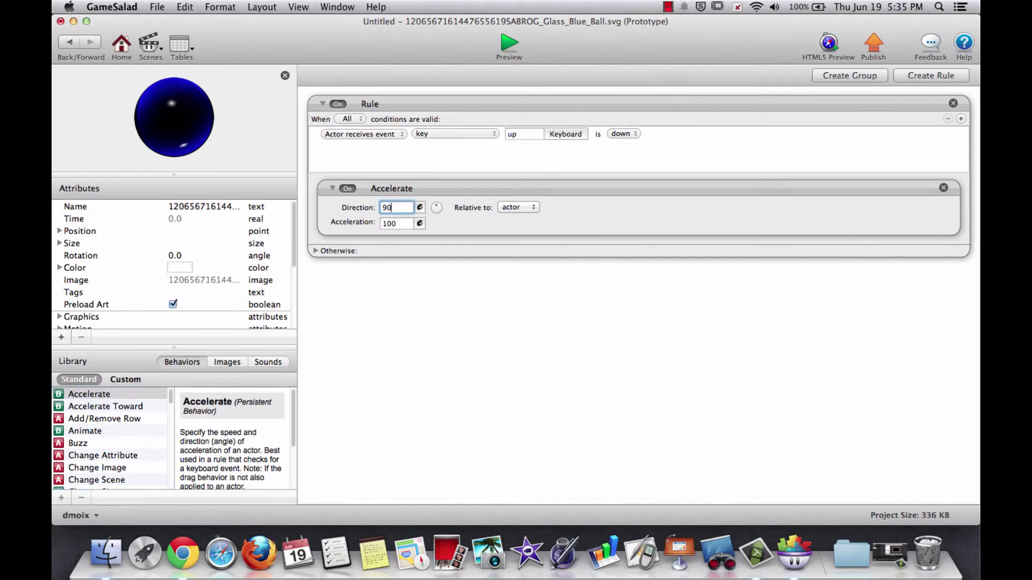
double_click(396, 223)
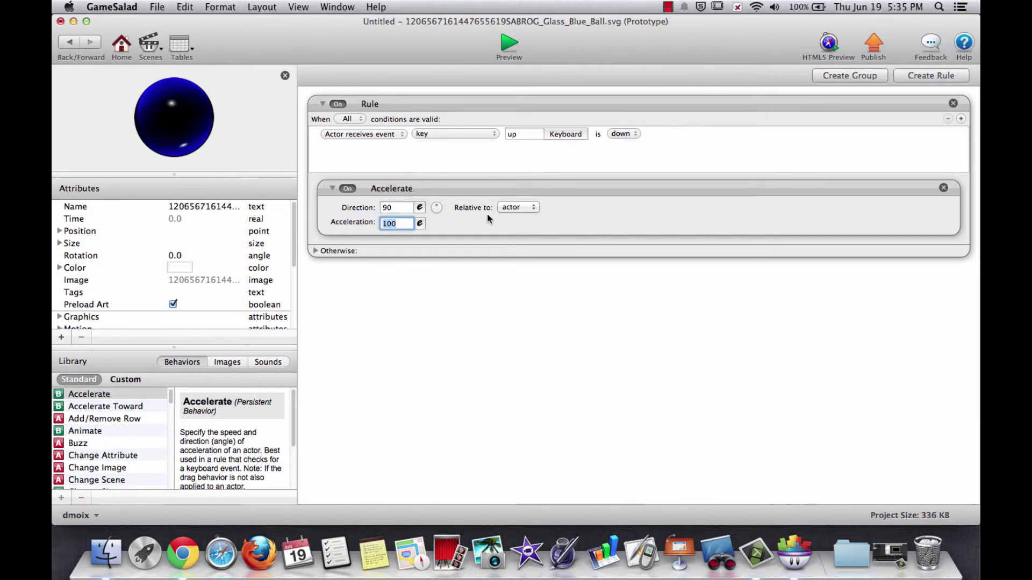
type("350")
left_click(529, 208)
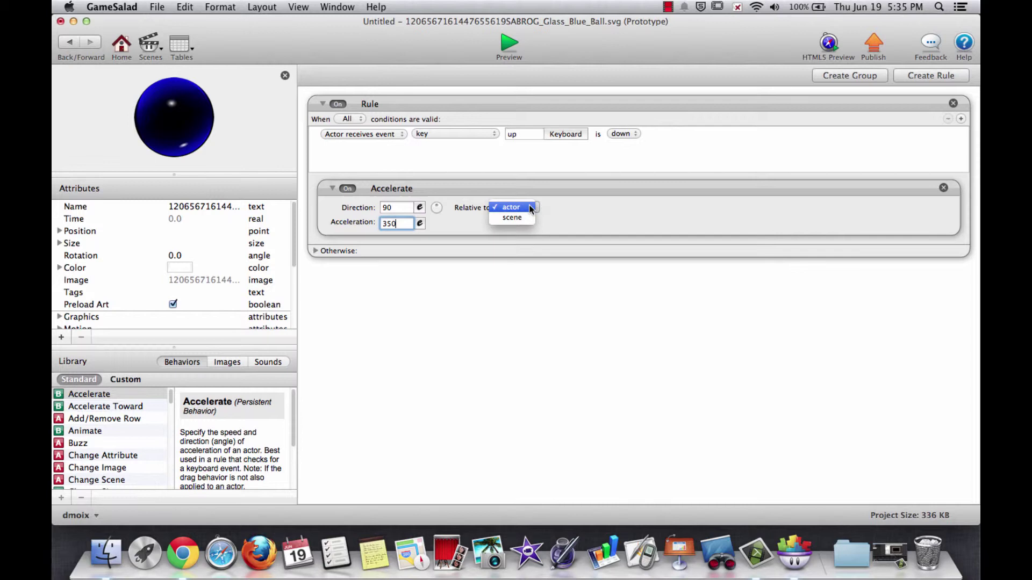
left_click(513, 218)
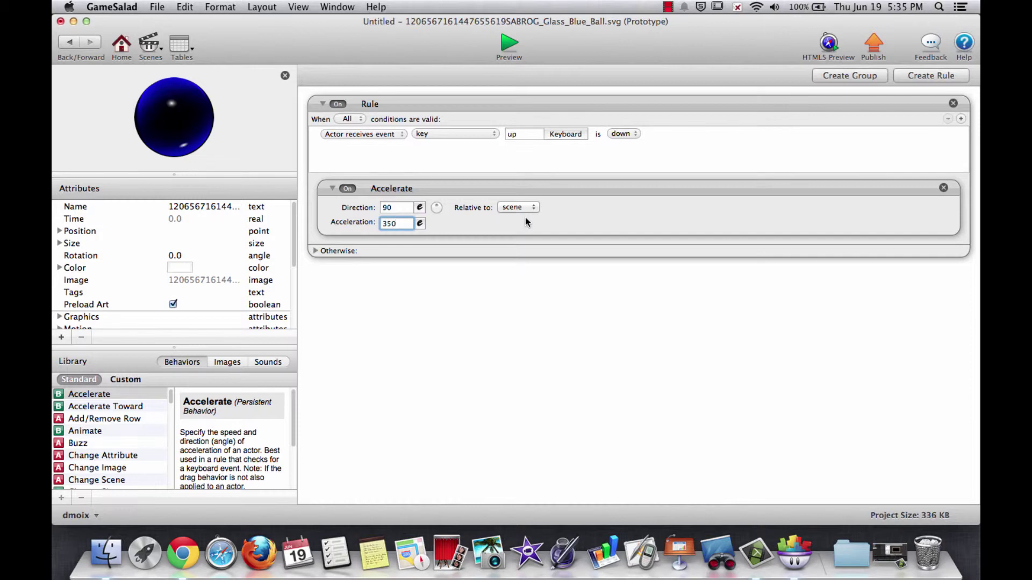
left_click(512, 44)
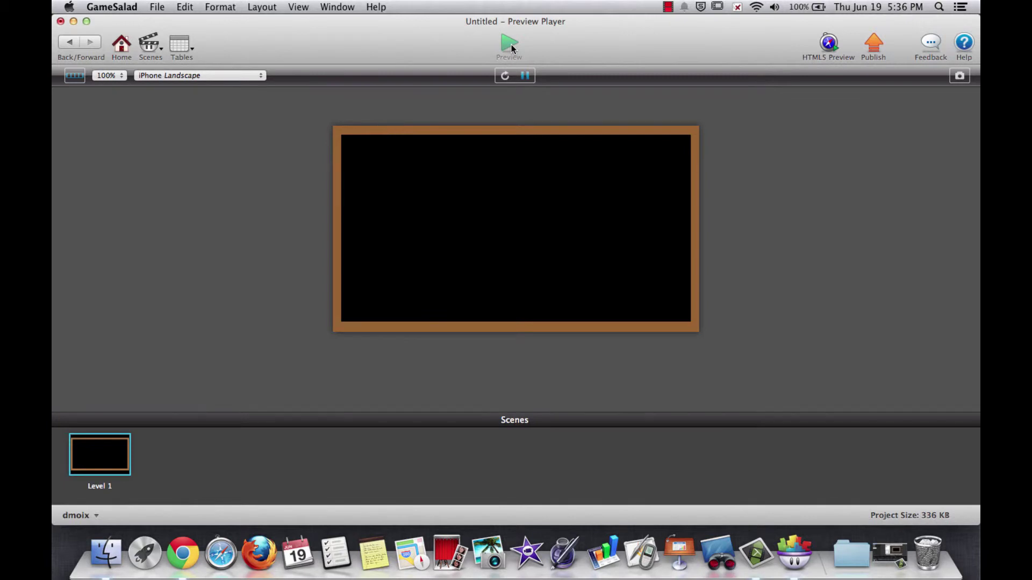
Step: Exit the Preview Player back to the blue ball's prototype editor
left_click(68, 44)
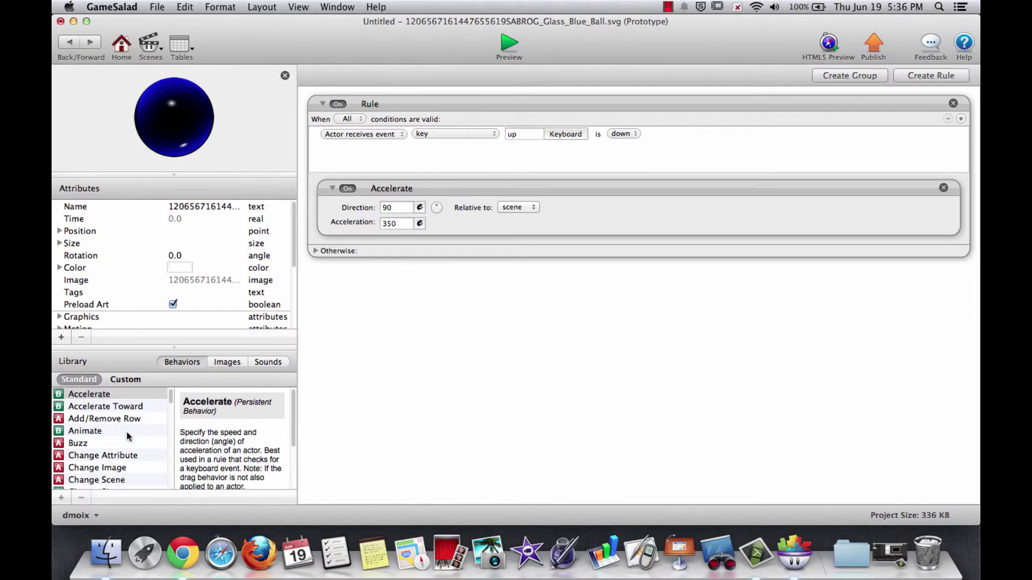
scroll(126, 436, "down", 1)
scroll(127, 442, "down", 5)
scroll(127, 442, "down", 3)
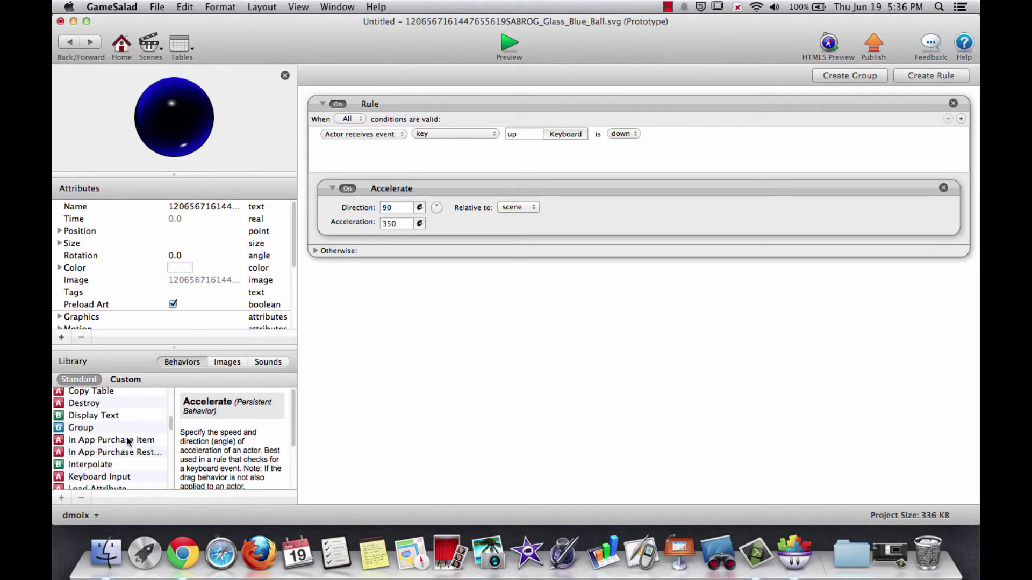
scroll(126, 439, "up", 10)
scroll(127, 441, "down", 3)
scroll(127, 442, "down", 3)
scroll(127, 442, "down", 3)
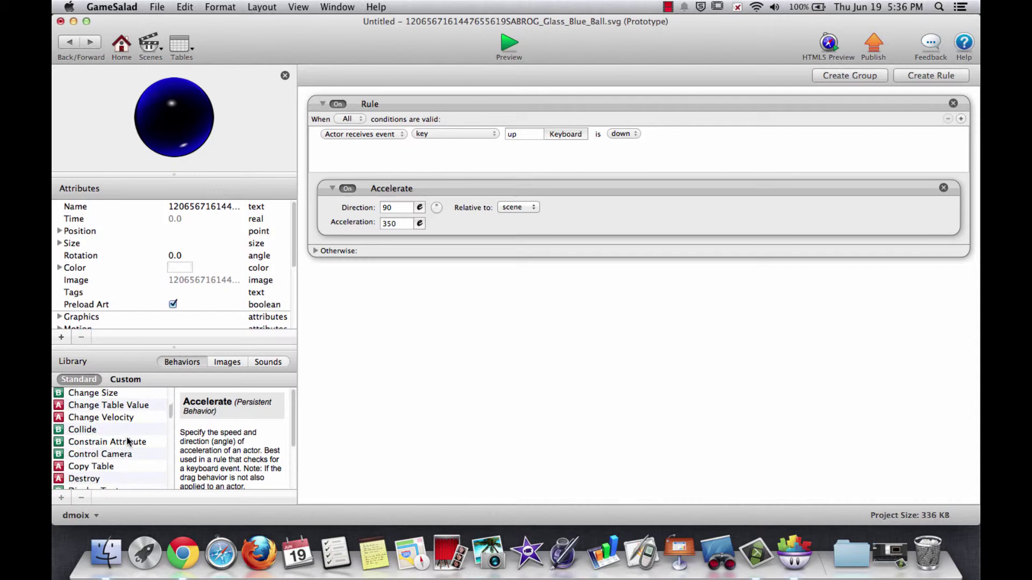
Step: Add a Collide behavior against Wall actors above the up-key rule, then preview
left_click_drag(82, 428, 404, 300)
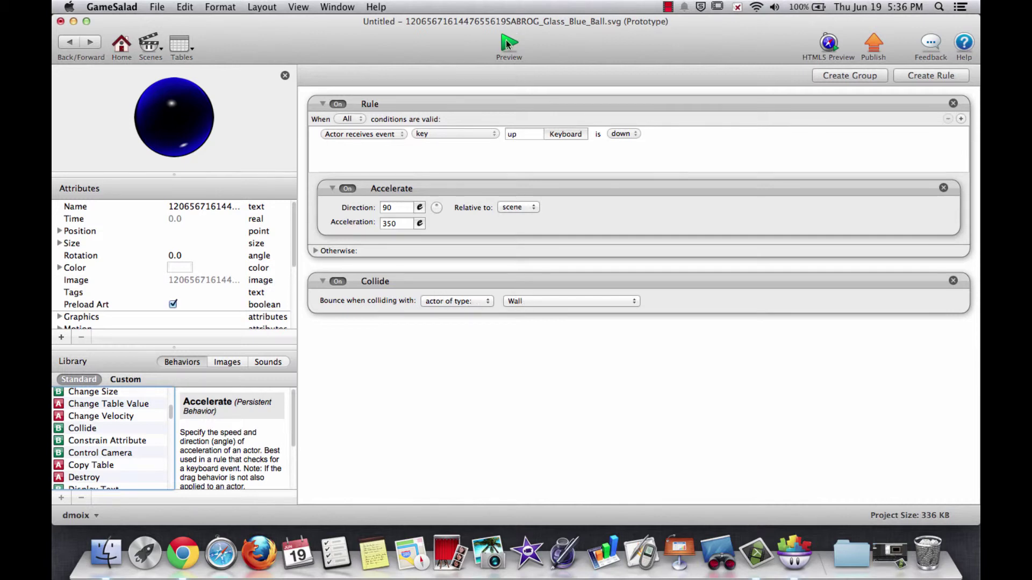
left_click_drag(487, 283, 480, 91)
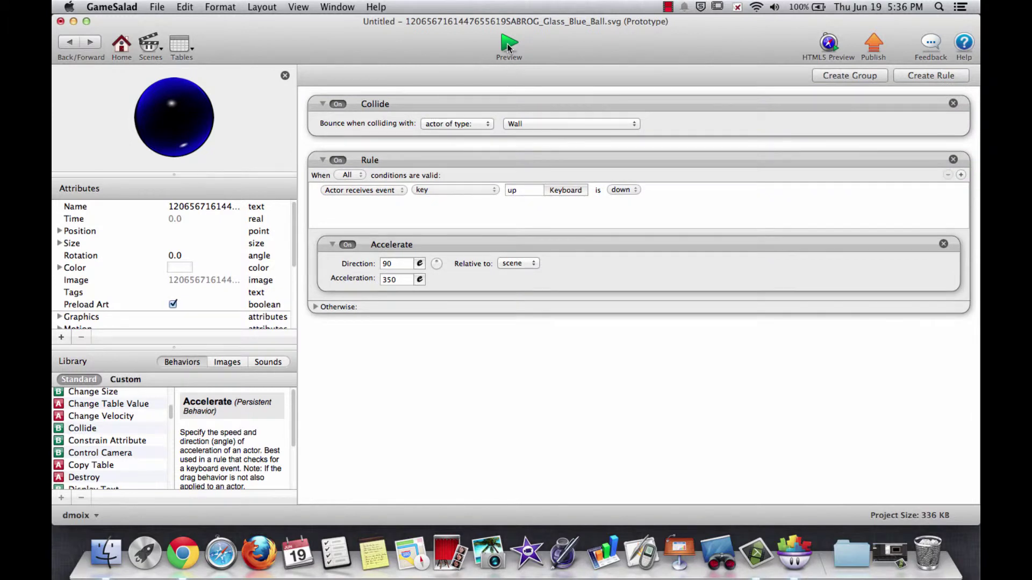
left_click(507, 45)
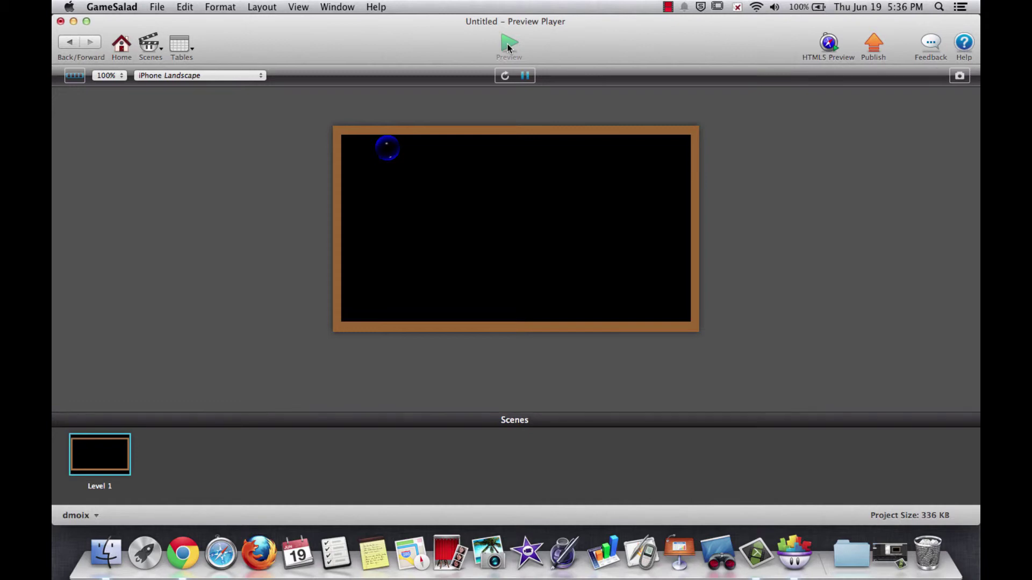
Step: Leave the up-arrow preview test and return to the ball's actor editor
left_click(68, 46)
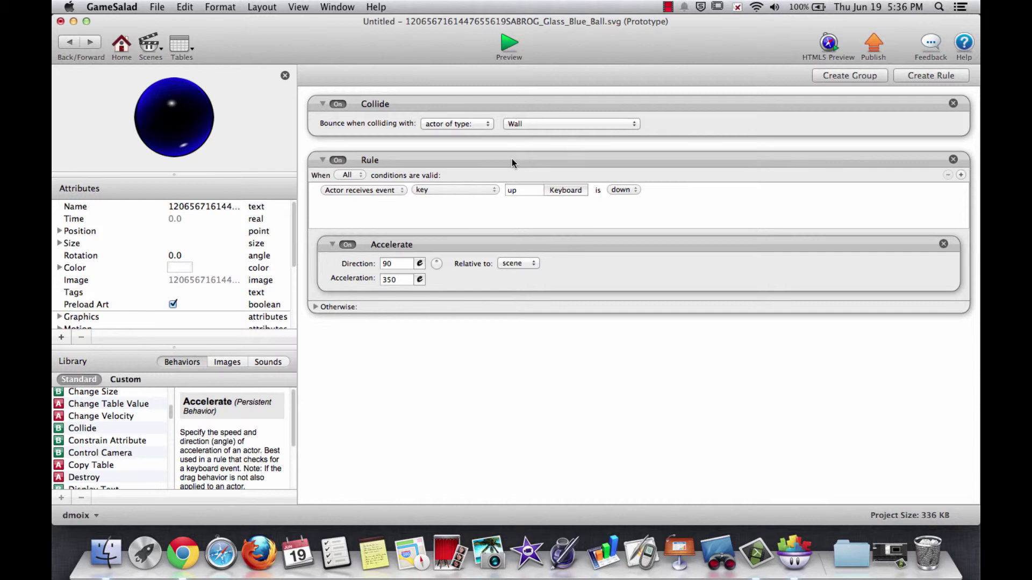
Step: Duplicate the up-key rule as a down-arrow rule with Accelerate direction 270, and preview it
left_click_drag(512, 159, 508, 359)
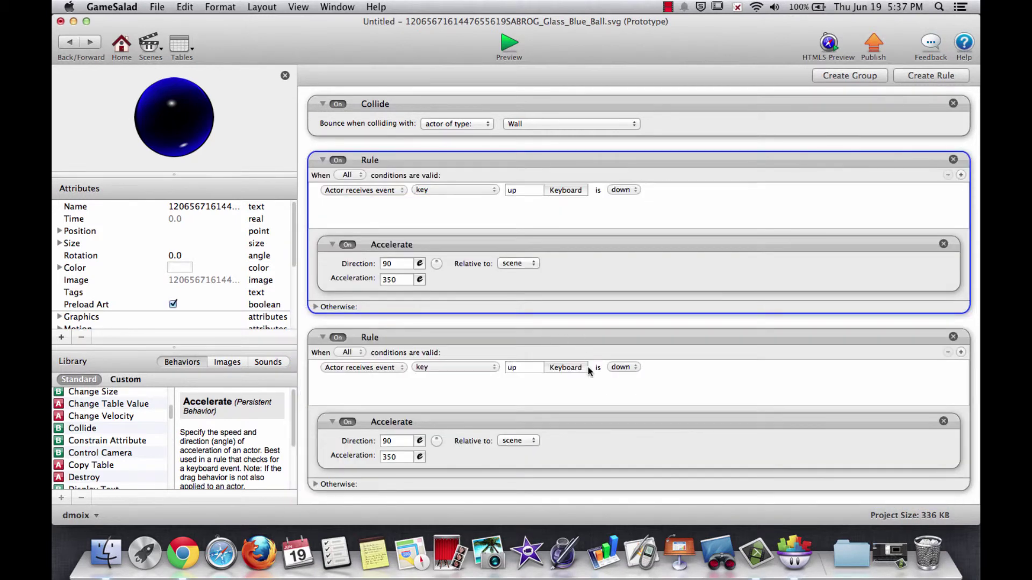
left_click(565, 366)
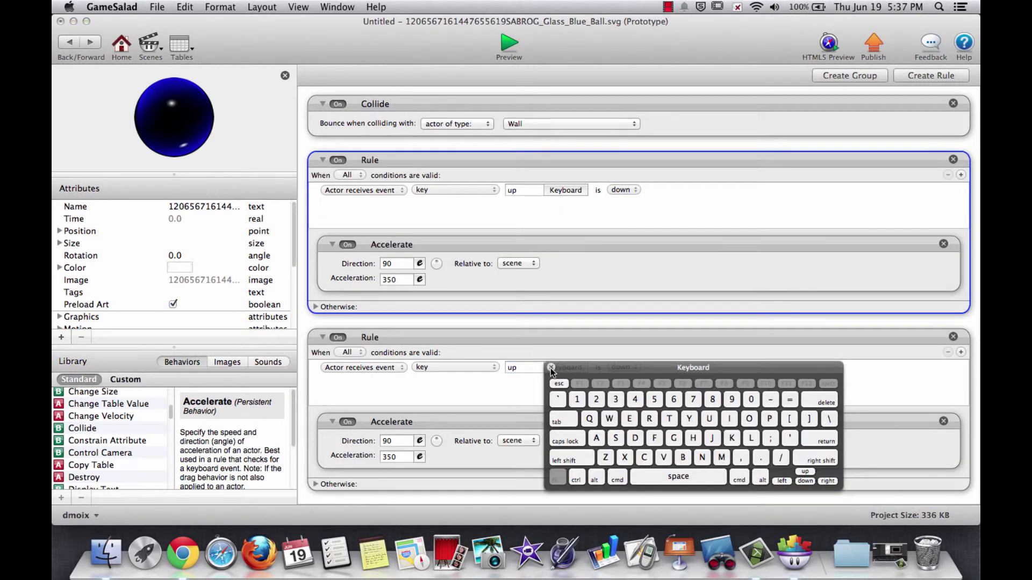
left_click(804, 481)
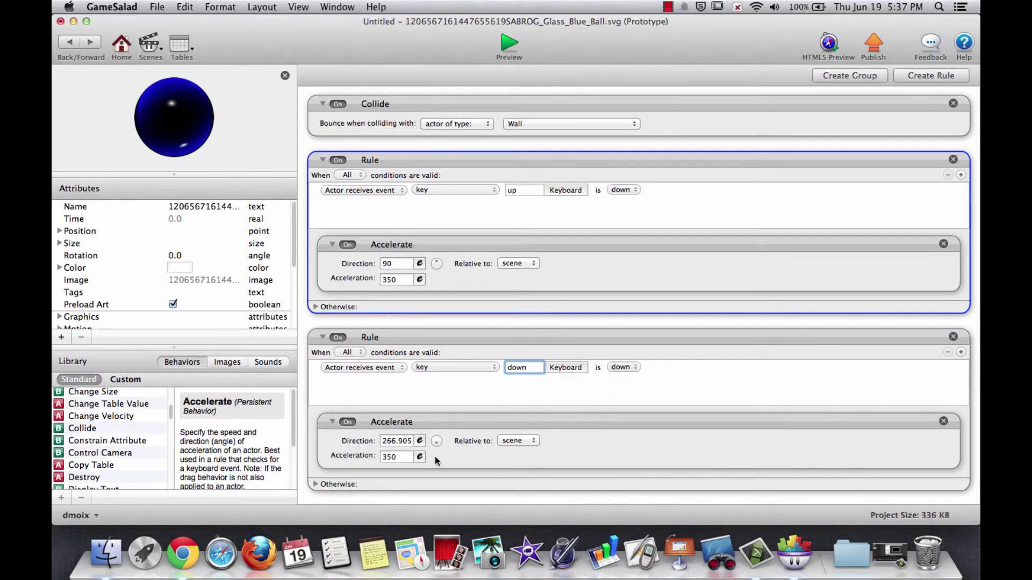
double_click(398, 441)
type("270")
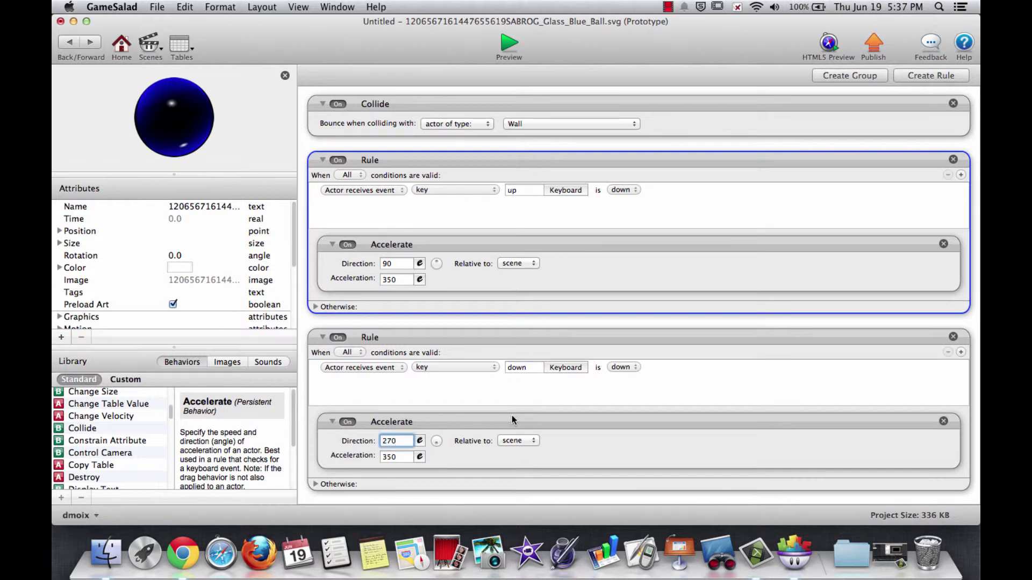
left_click(512, 420)
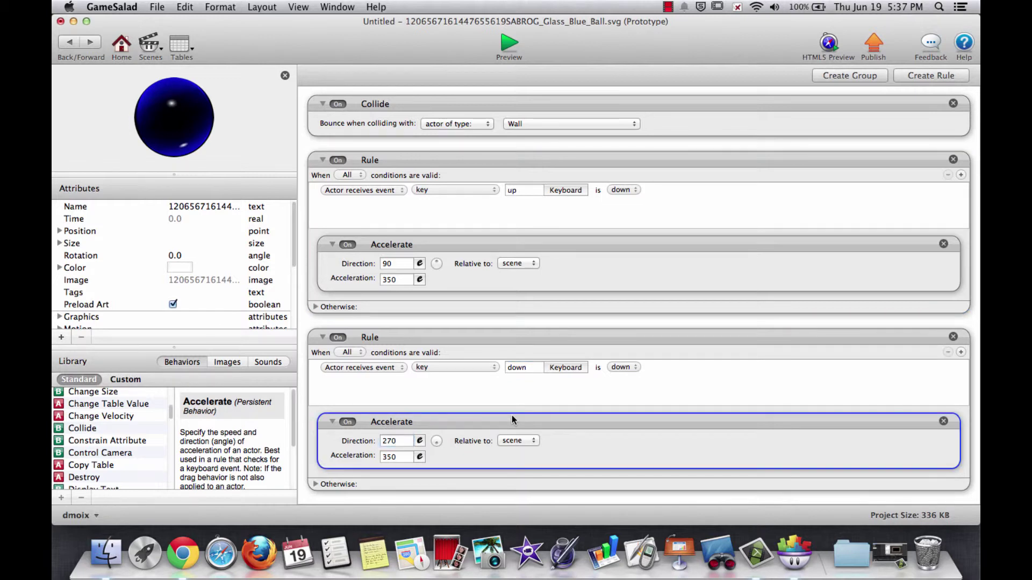
left_click(510, 46)
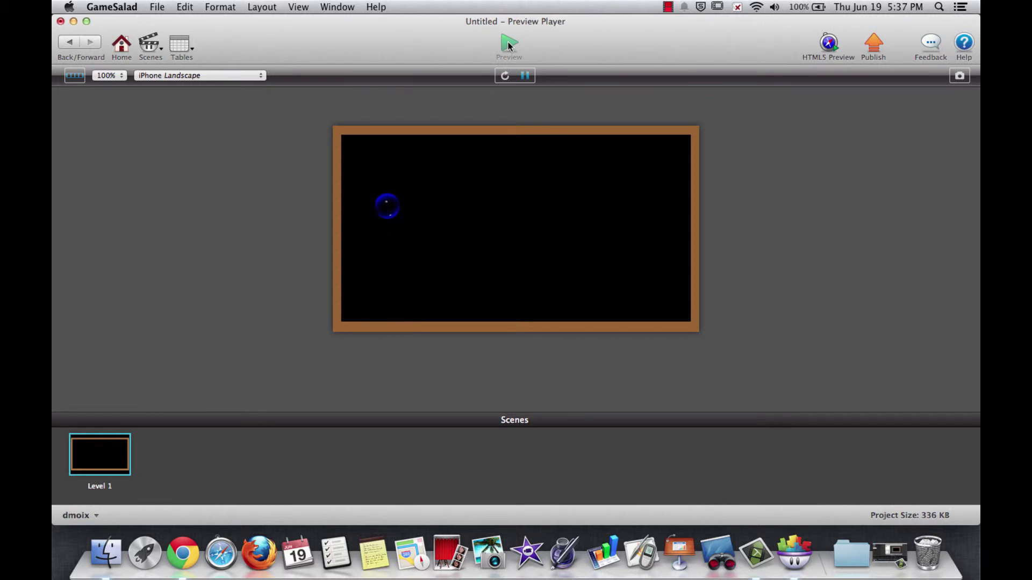
left_click(70, 42)
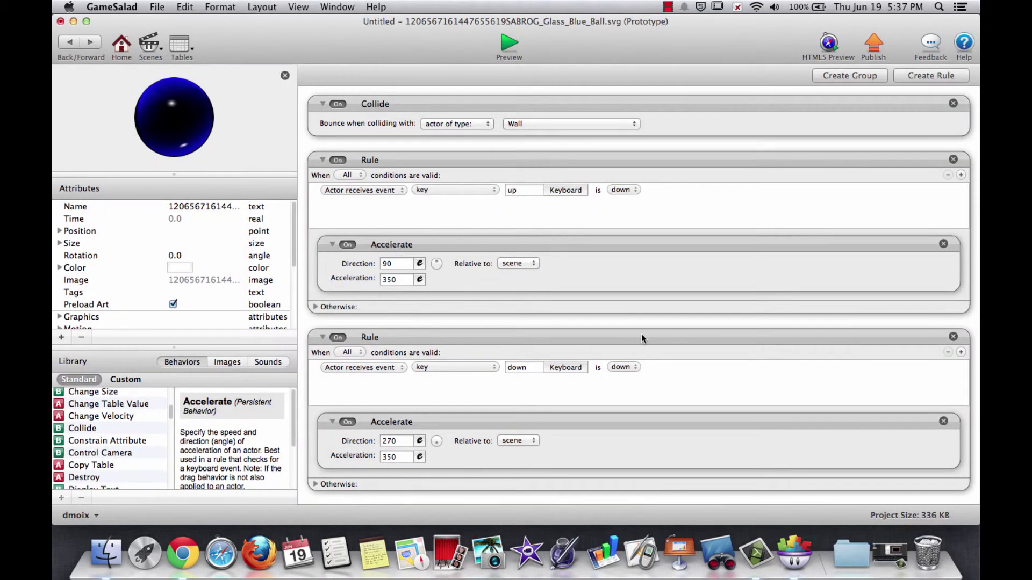
Step: Duplicate the down rule into a left-arrow rule with Accelerate direction 180
left_click_drag(641, 333, 645, 473)
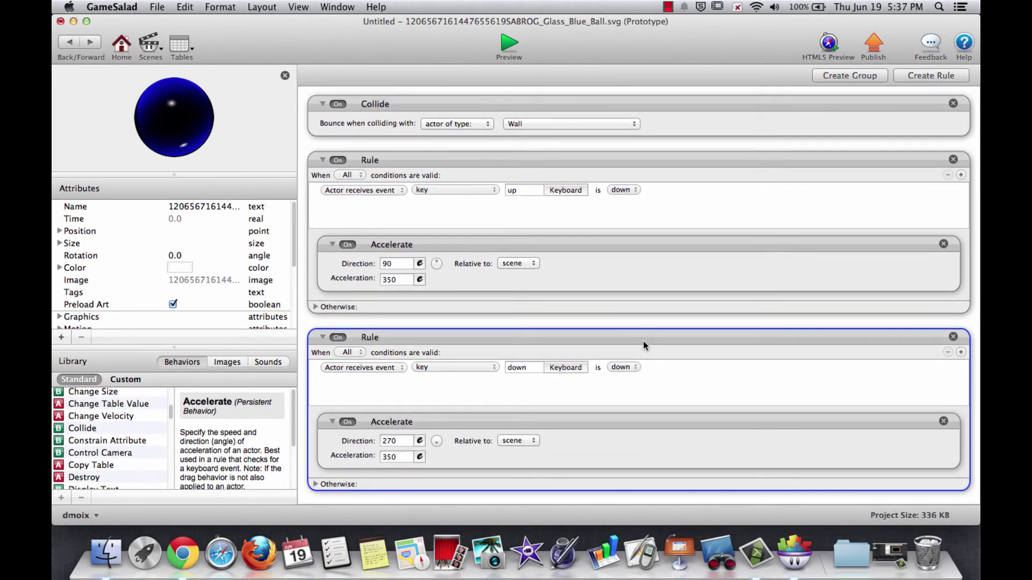
left_click(635, 345)
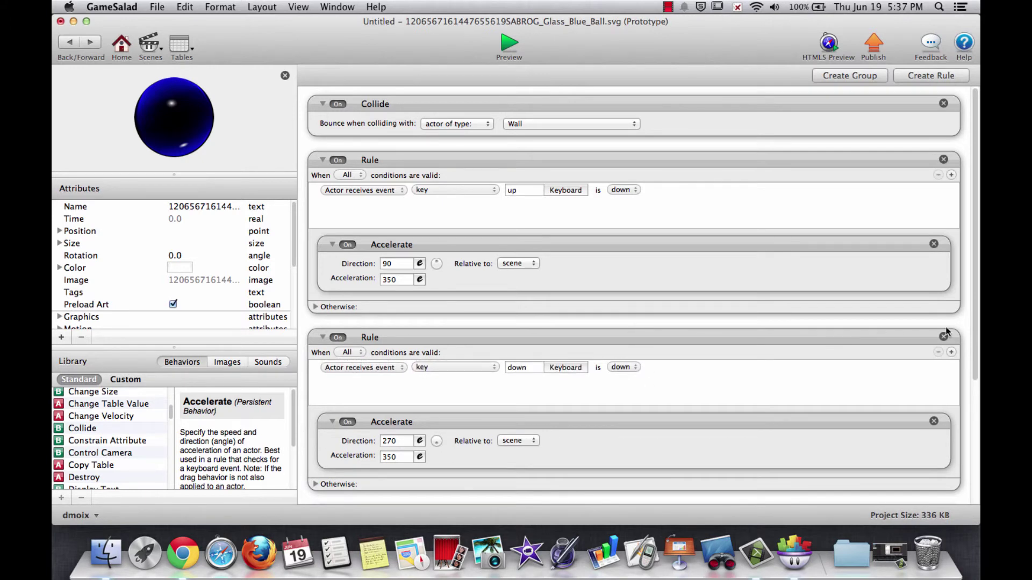
left_click_drag(976, 242, 976, 428)
left_click(564, 372)
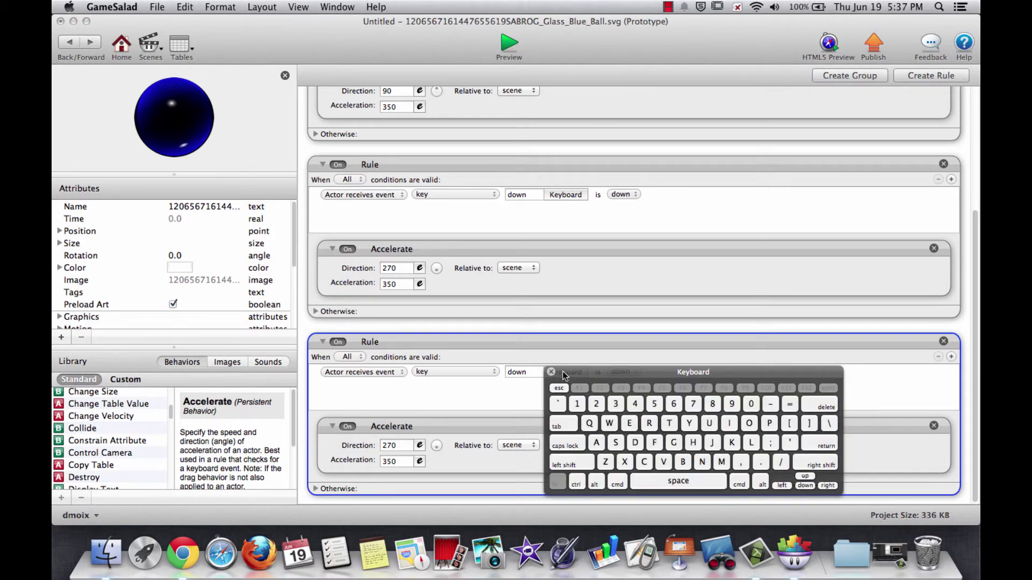
left_click(783, 486)
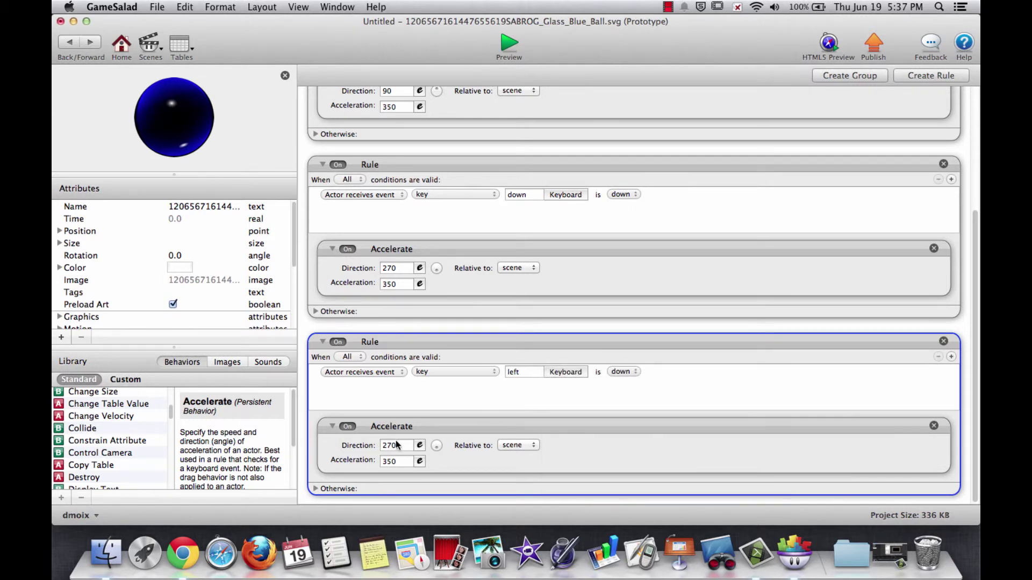
left_click_drag(436, 447, 430, 445)
double_click(395, 445)
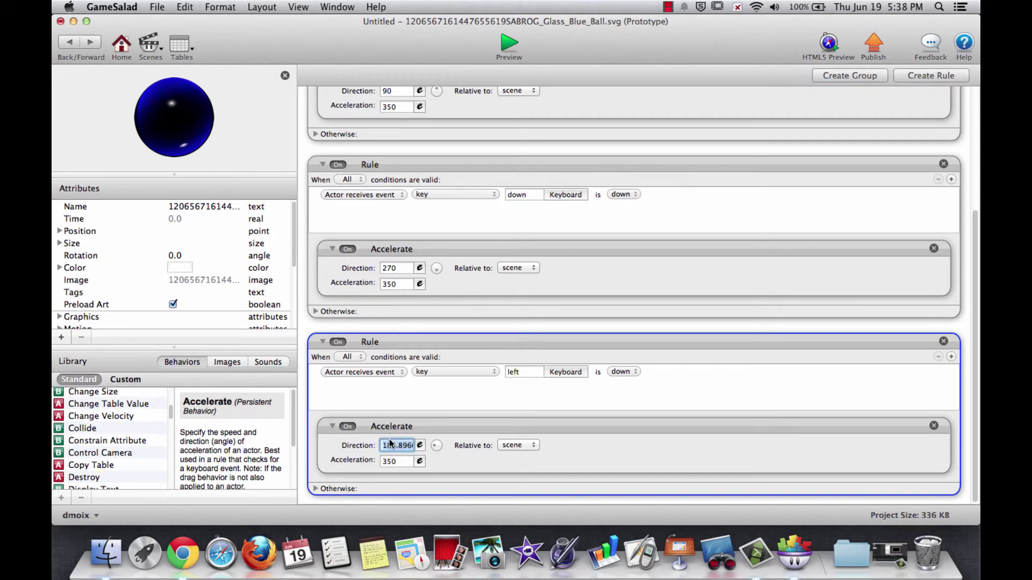
type("180")
left_click(539, 323)
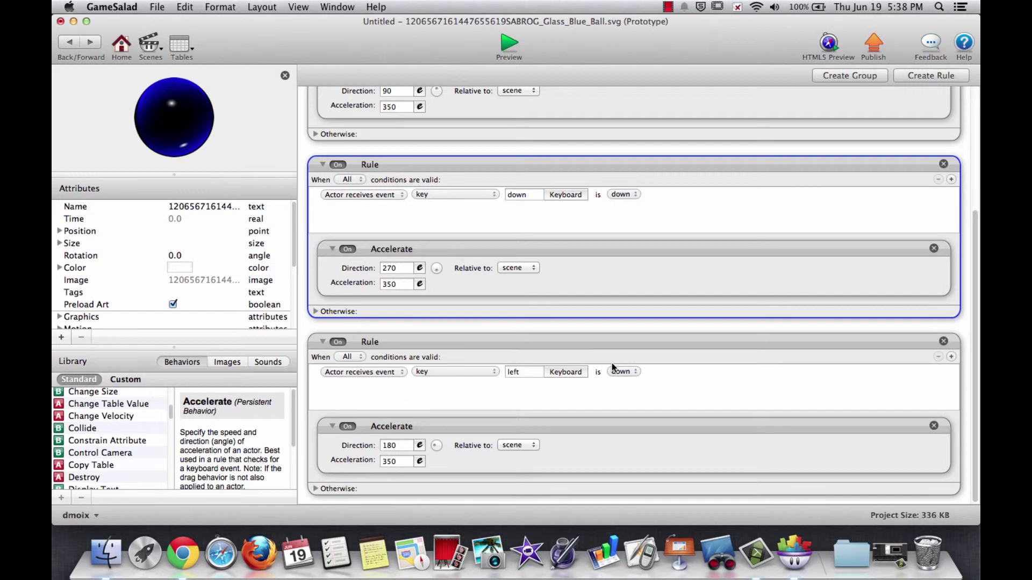
scroll(667, 346, "up", 5)
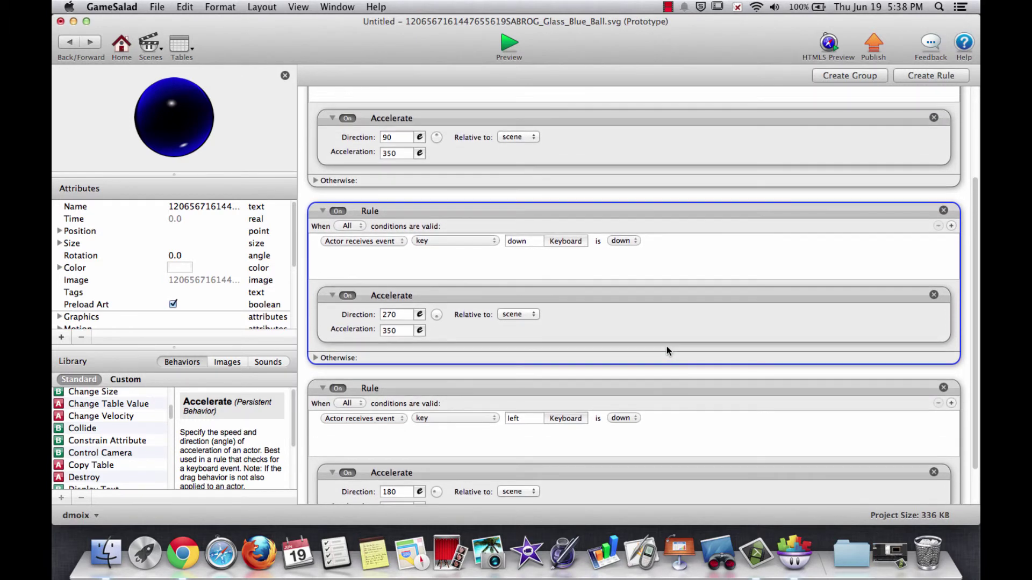
scroll(667, 346, "up", 2)
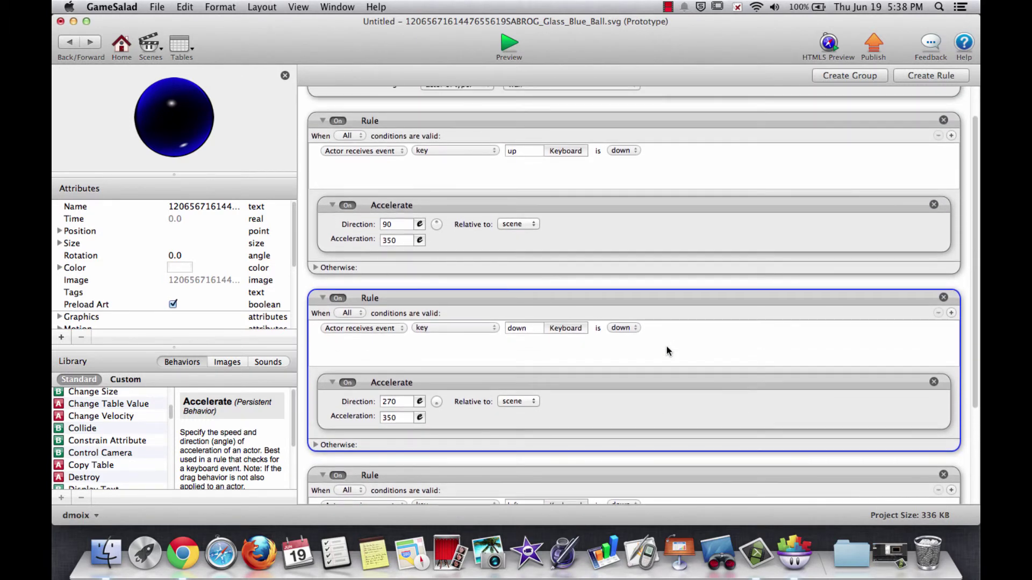
scroll(530, 298, "down", 2)
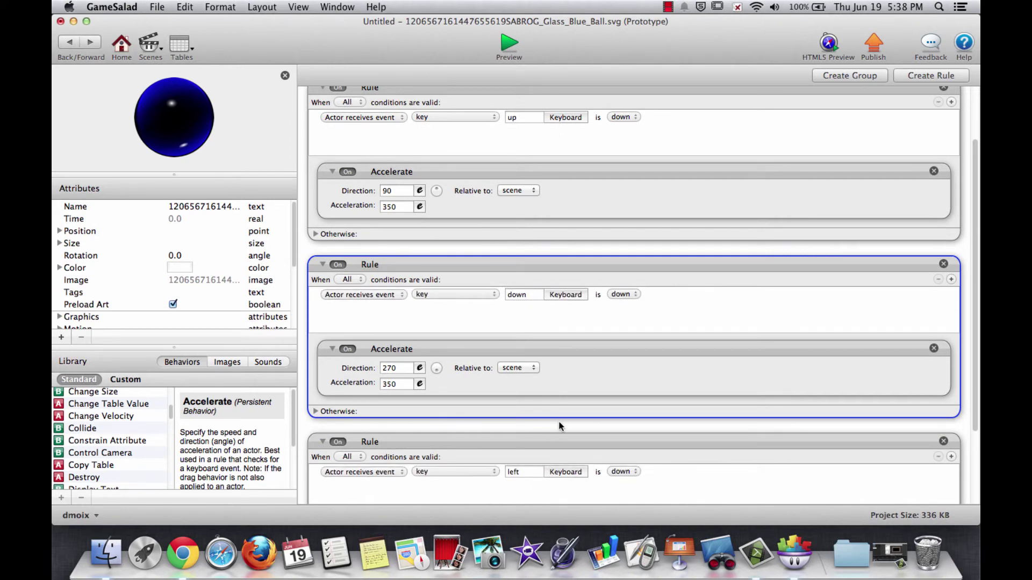
scroll(560, 426, "down", 3)
scroll(560, 403, "down", 2)
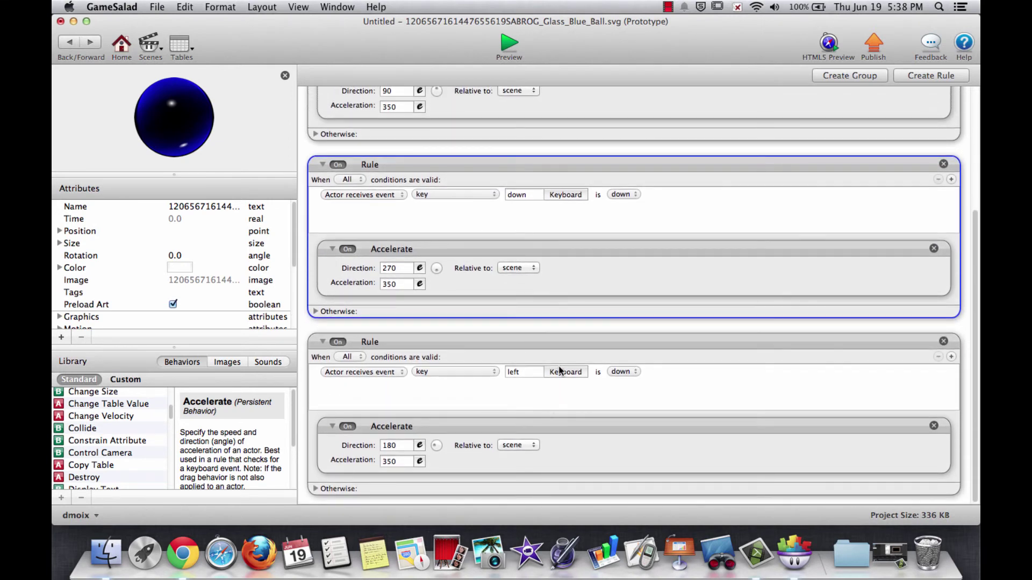
Step: Switch the last rule to the right arrow key with Accelerate direction 0
left_click(580, 341)
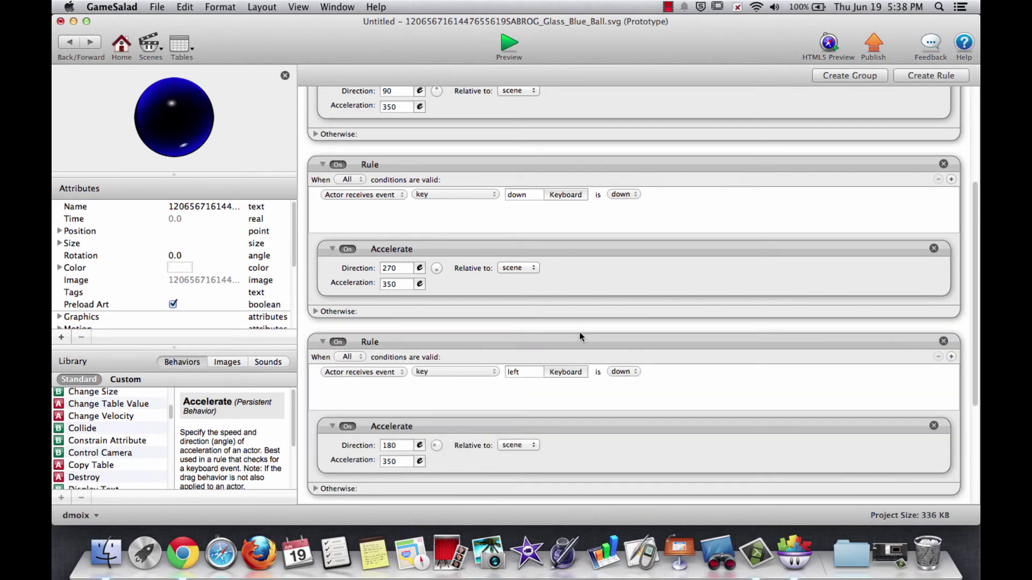
left_click(562, 374)
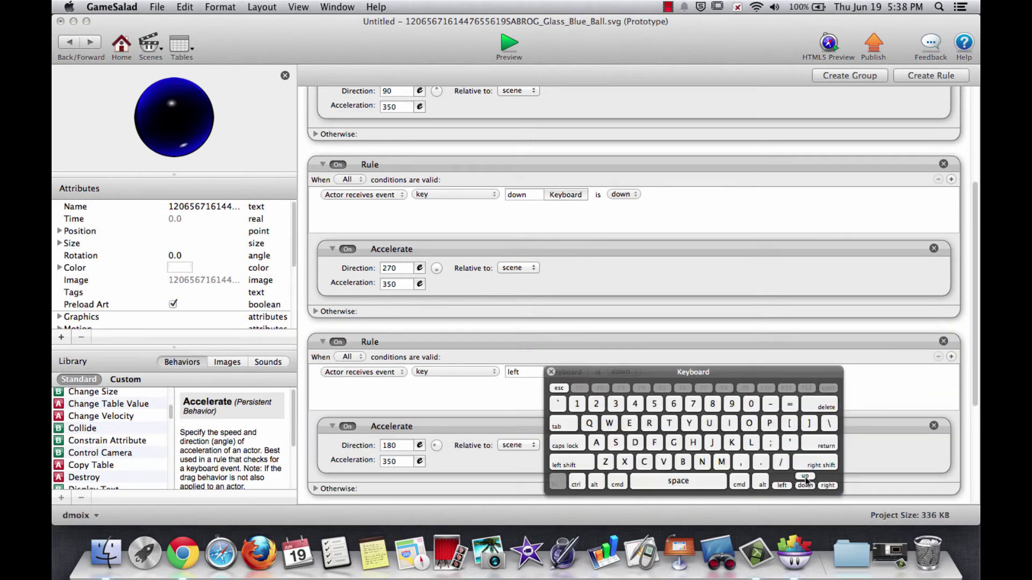
left_click(827, 485)
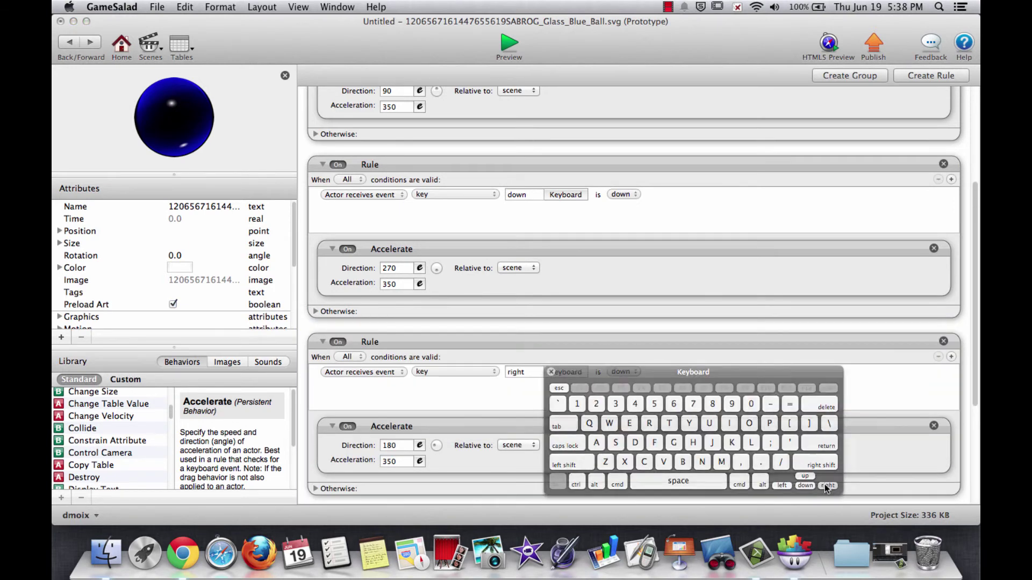
double_click(409, 446)
type("0")
left_click(592, 455)
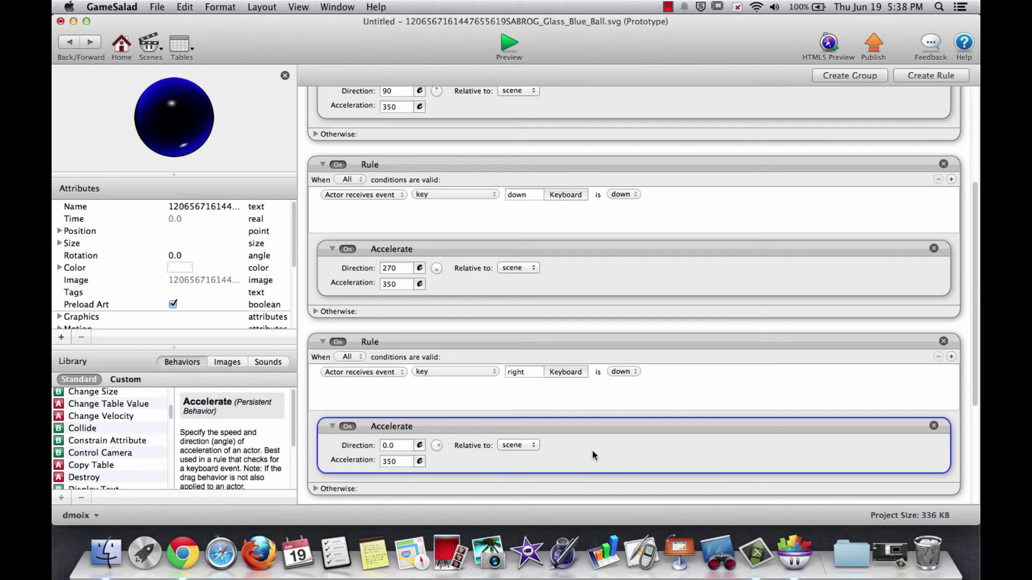
left_click(510, 44)
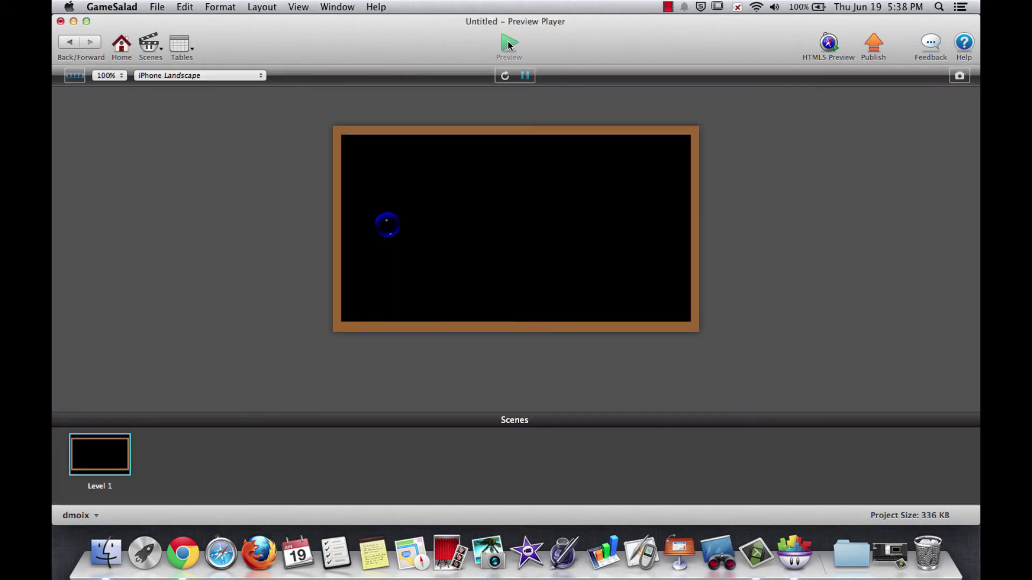